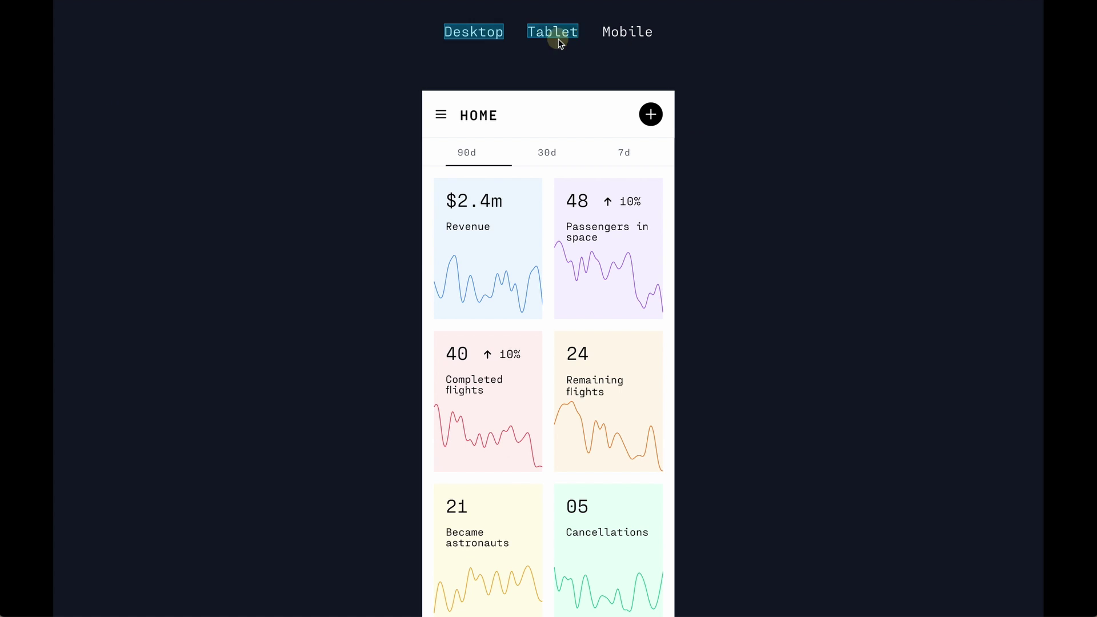
Step: Preview the prototype, switching between the Desktop, Tablet and Mobile layouts and back
click(495, 38)
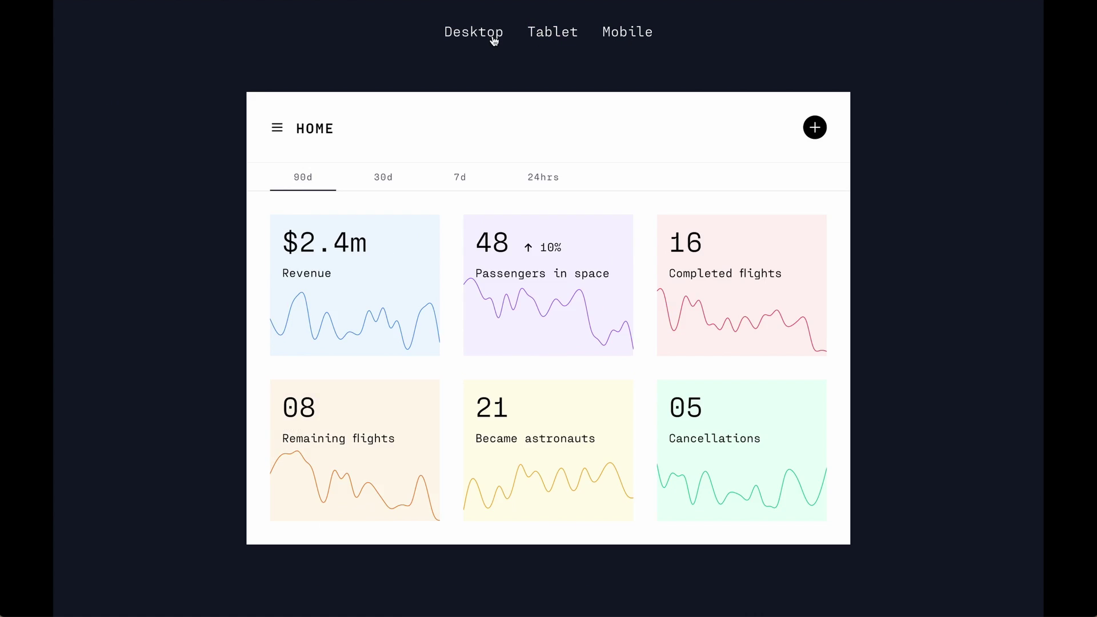
click(544, 33)
click(620, 33)
click(482, 36)
click(550, 32)
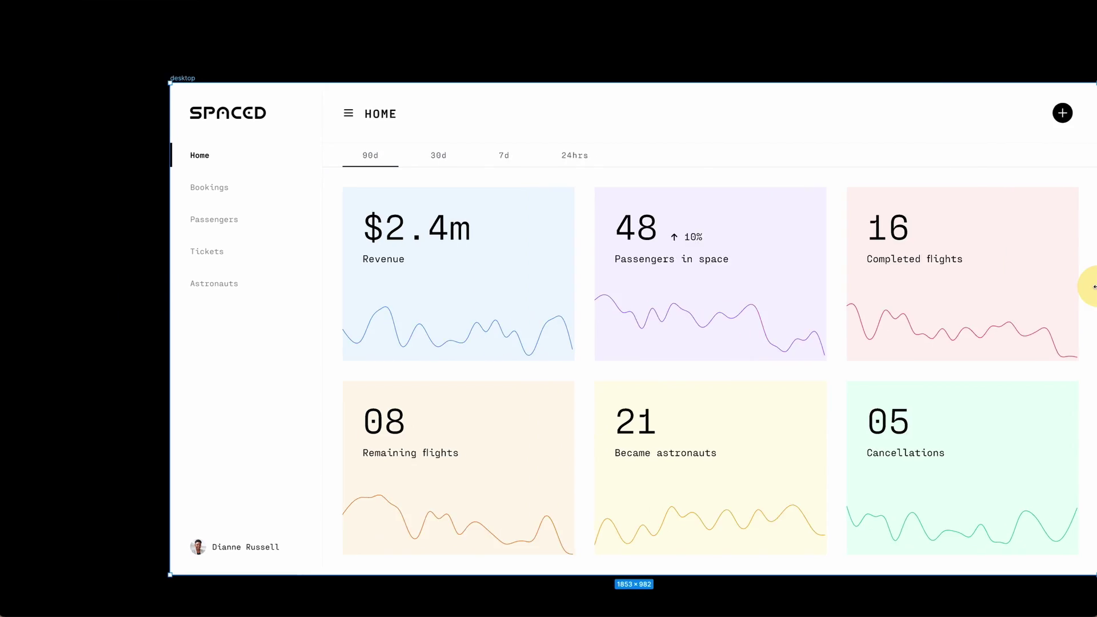
Step: Stretch the desktop dashboard wider, then delete and restore its sidebar
drag(1089, 286, 491, 214)
click(156, 139)
key(Delete)
key(ctrl+z)
click(149, 64)
Step: Delete the desktop dashboard's sidebar and widen the frame to 1251 so the cards reflow
click(1006, 244)
click(150, 184)
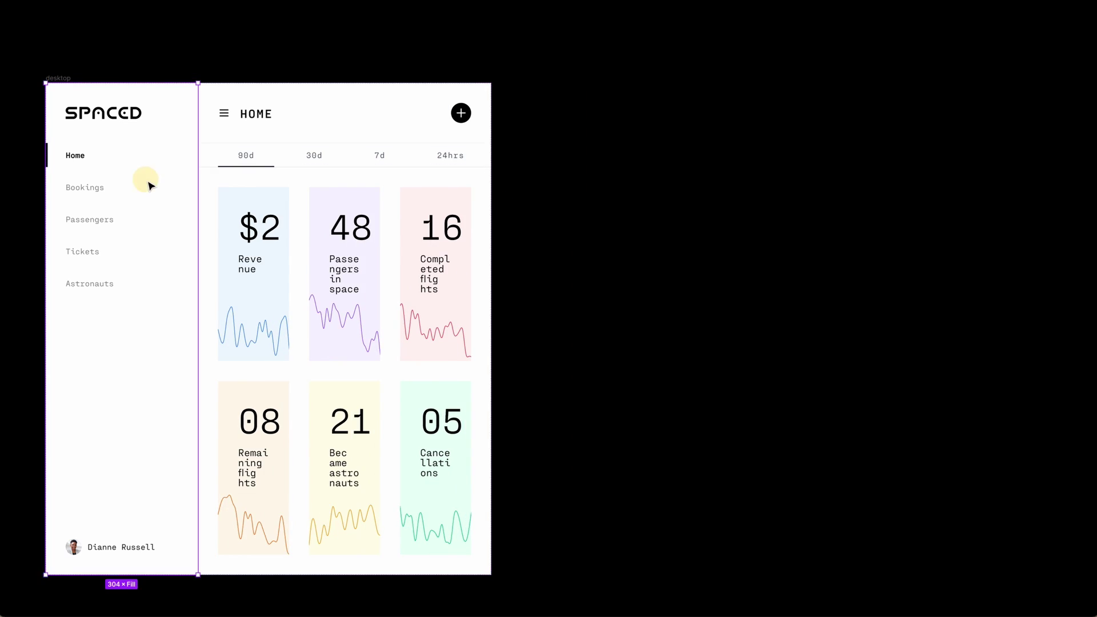
key(Delete)
drag(491, 159, 672, 159)
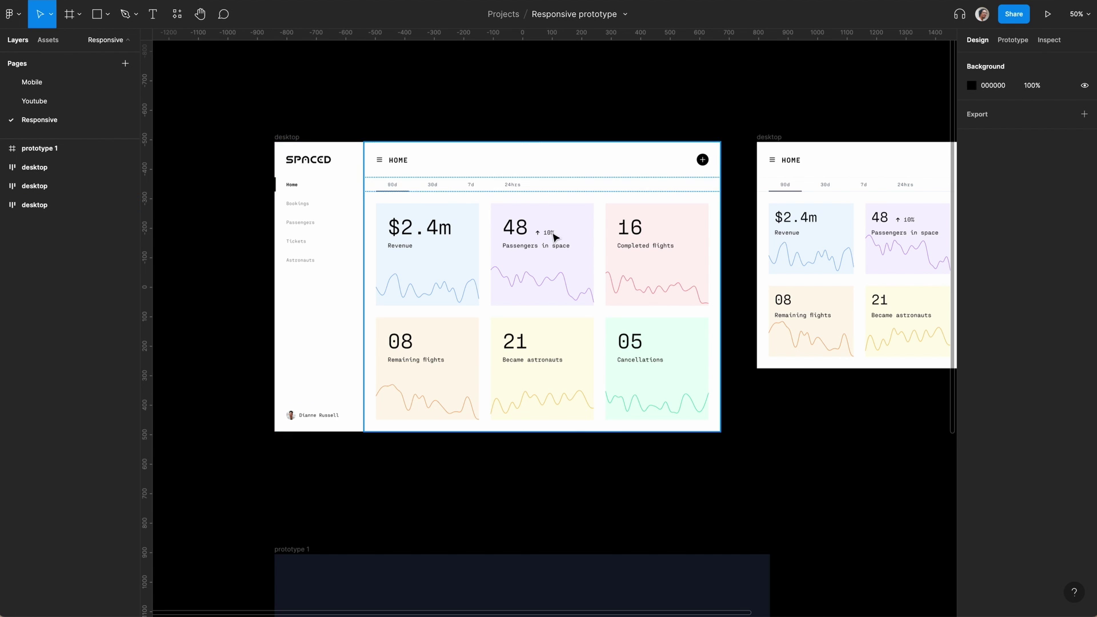
Step: Bring the dark prototype 1 frame into view and start a text label just above it
scroll(558, 235, right, 5)
scroll(540, 237, right, 4)
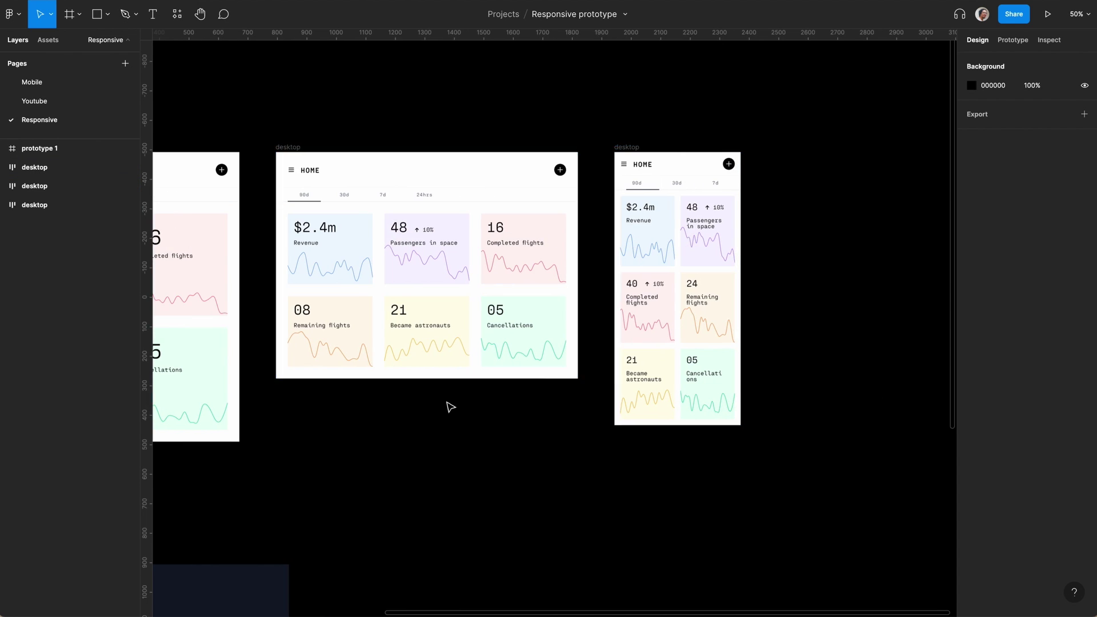
scroll(457, 342, left, 8)
scroll(457, 343, down, 5)
click(502, 301)
scroll(391, 344, right, 3)
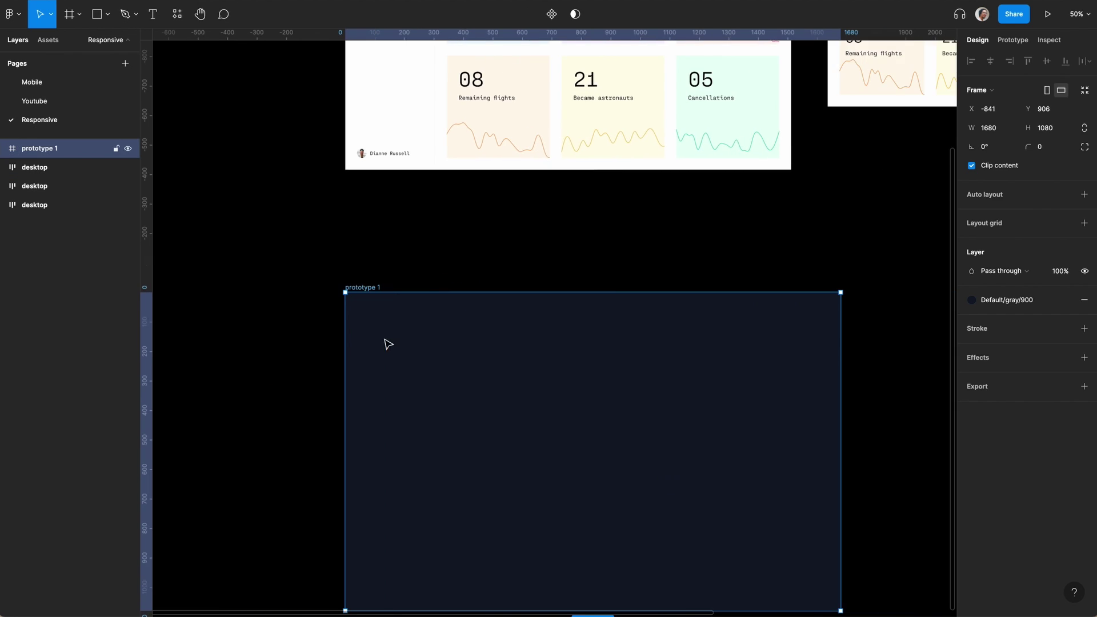
click(381, 267)
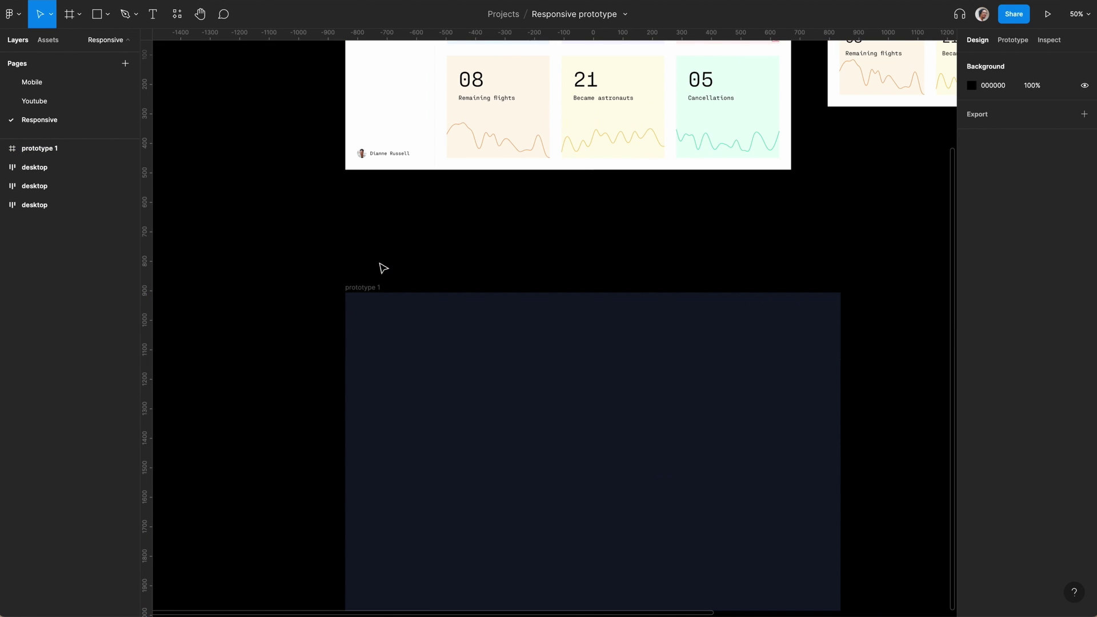
key(t)
click(376, 231)
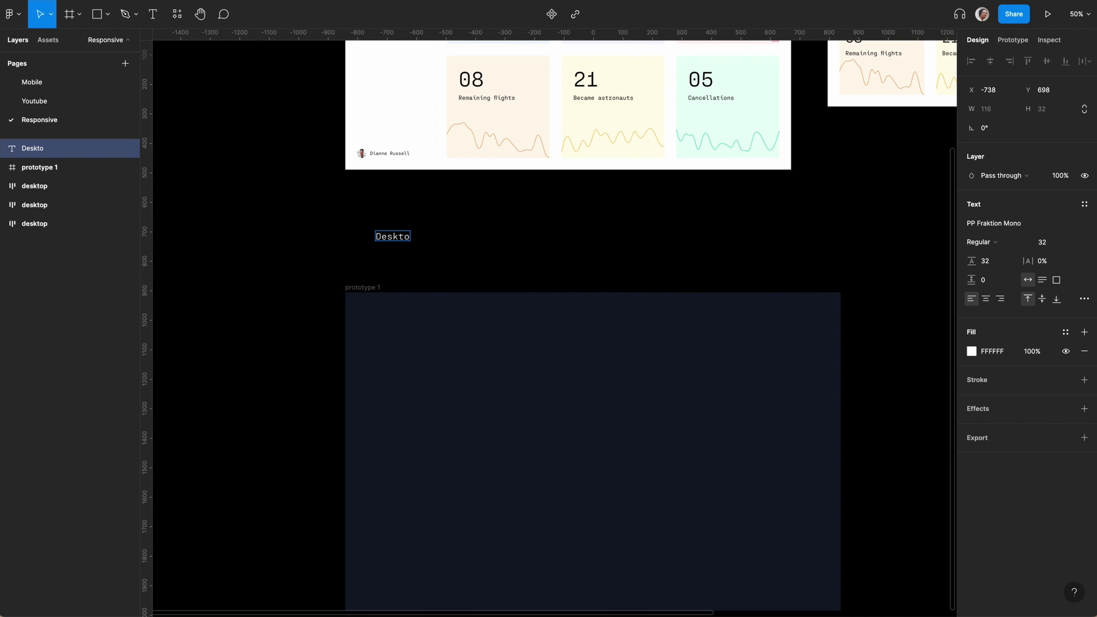
Step: Duplicate the Desktop label twice and wrap all three in a horizontal auto layout with 40 spacing
click(441, 247)
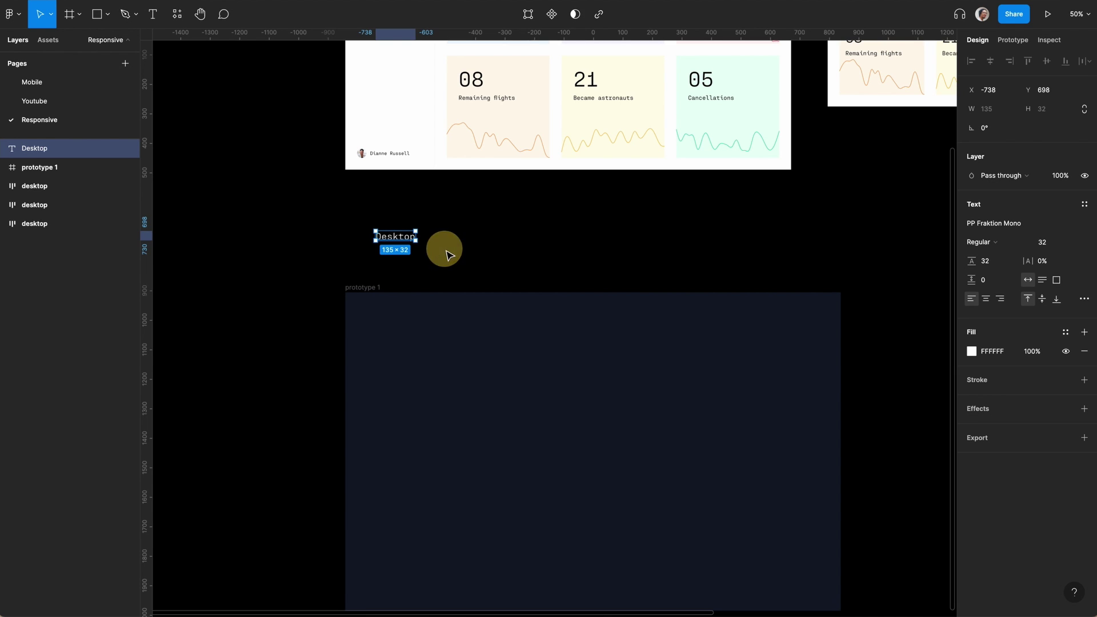
key(ctrl+d)
key(ctrl+d)
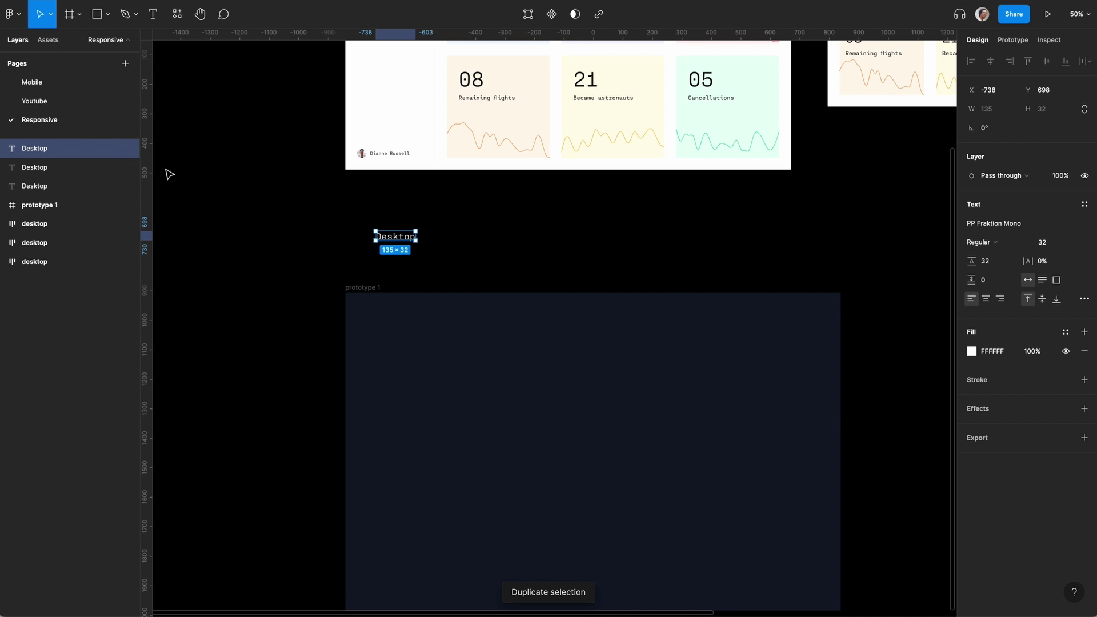
shift+click(42, 185)
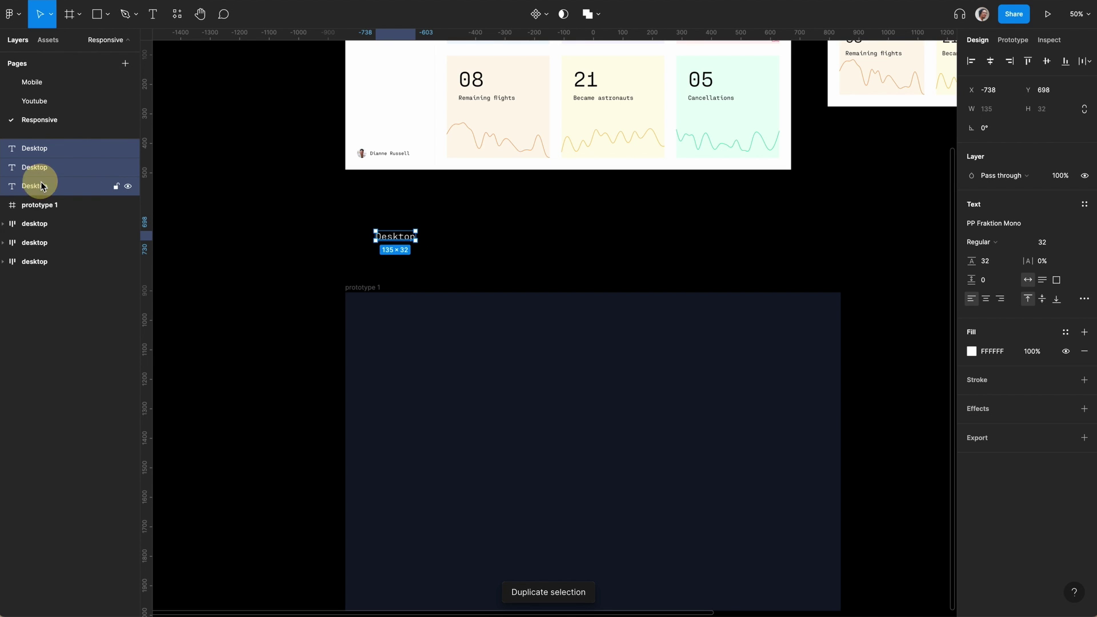
key(shift+a)
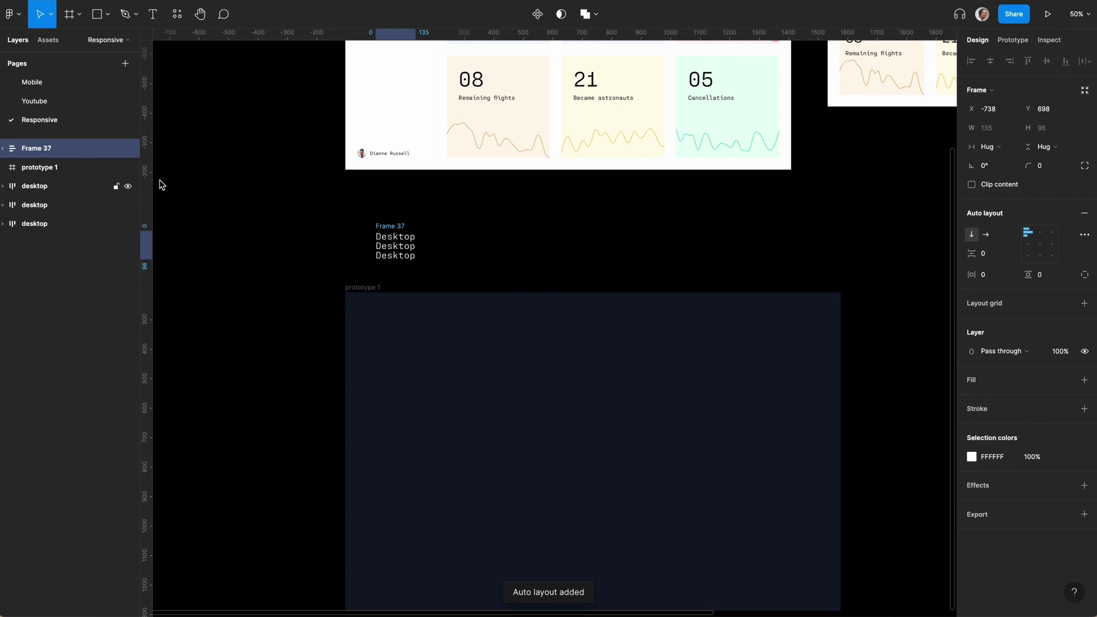
click(988, 236)
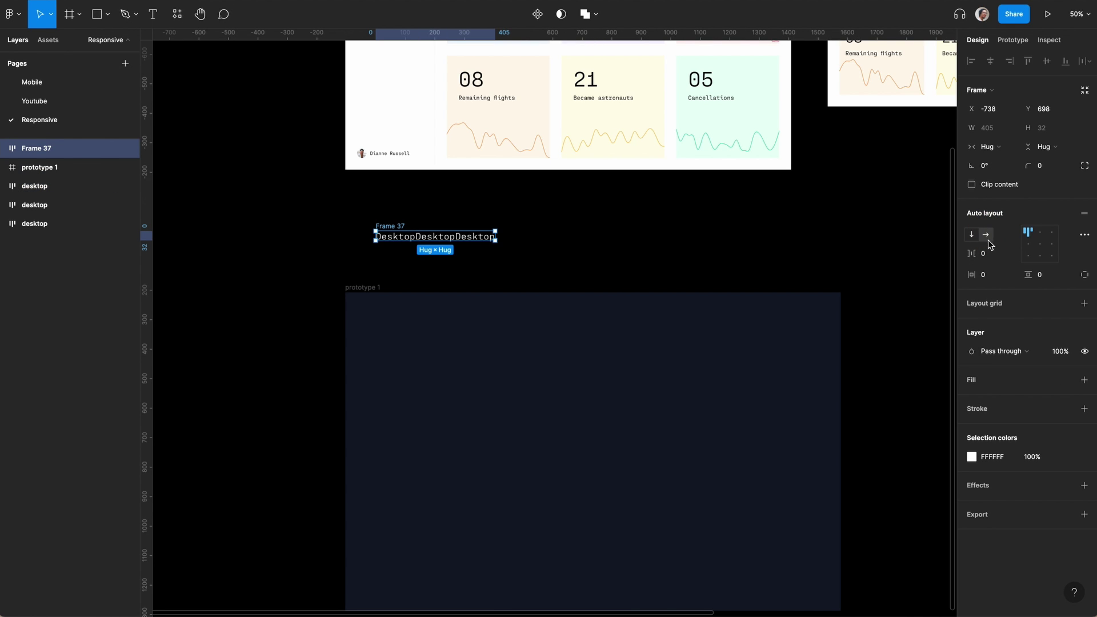
click(988, 252)
key(Return)
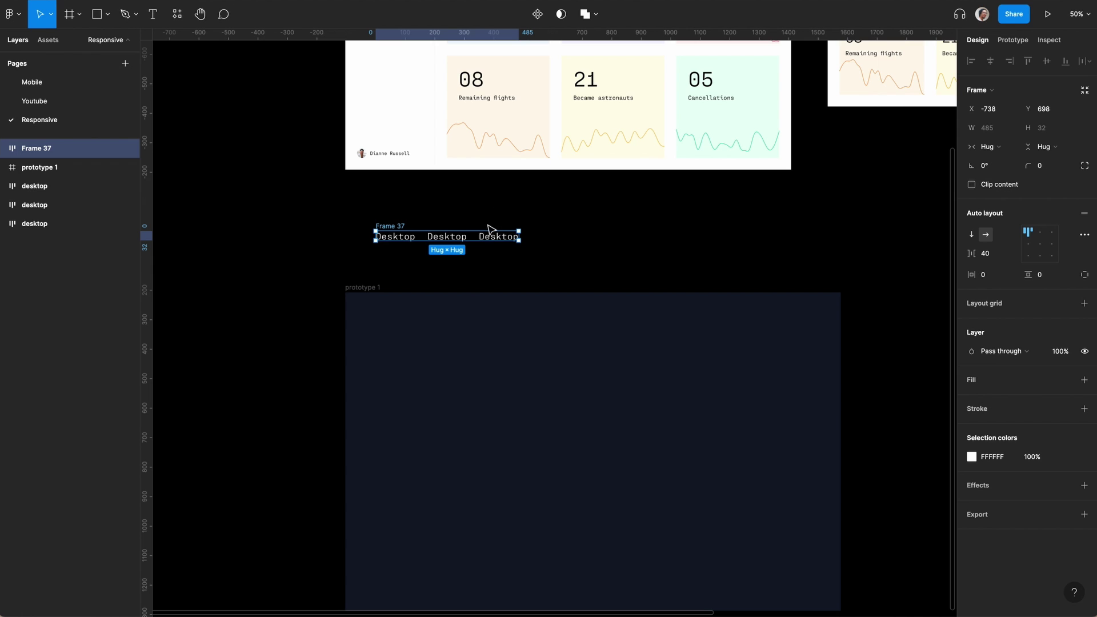
Step: Retype the second and third labels as Tablet and Mobile
double_click(452, 235)
double_click(445, 236)
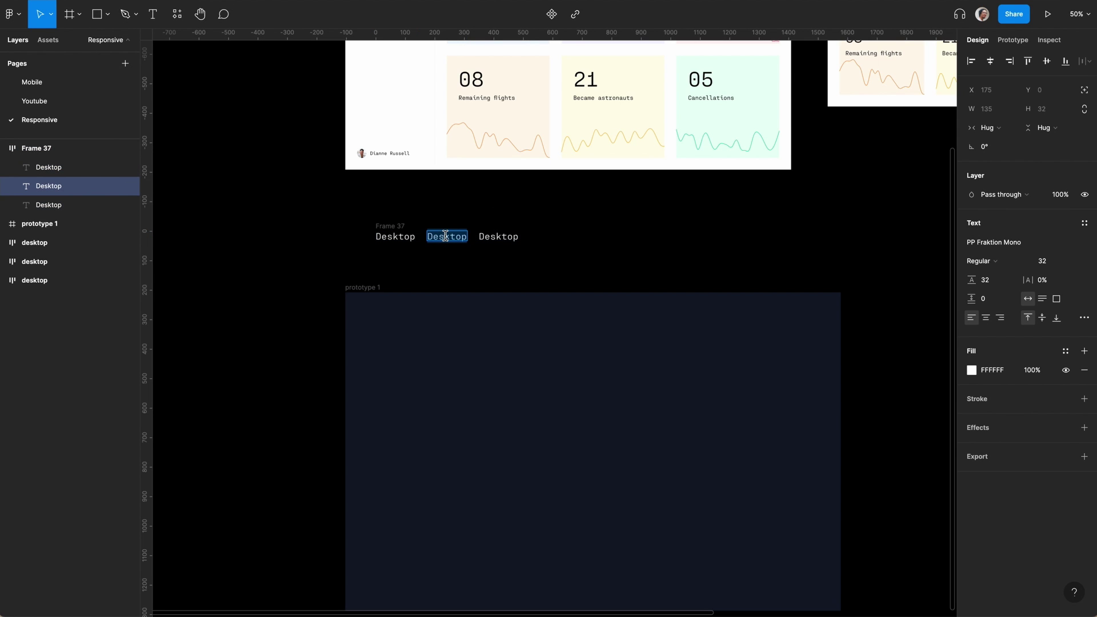
text(Tablet)
key(Escape)
double_click(504, 238)
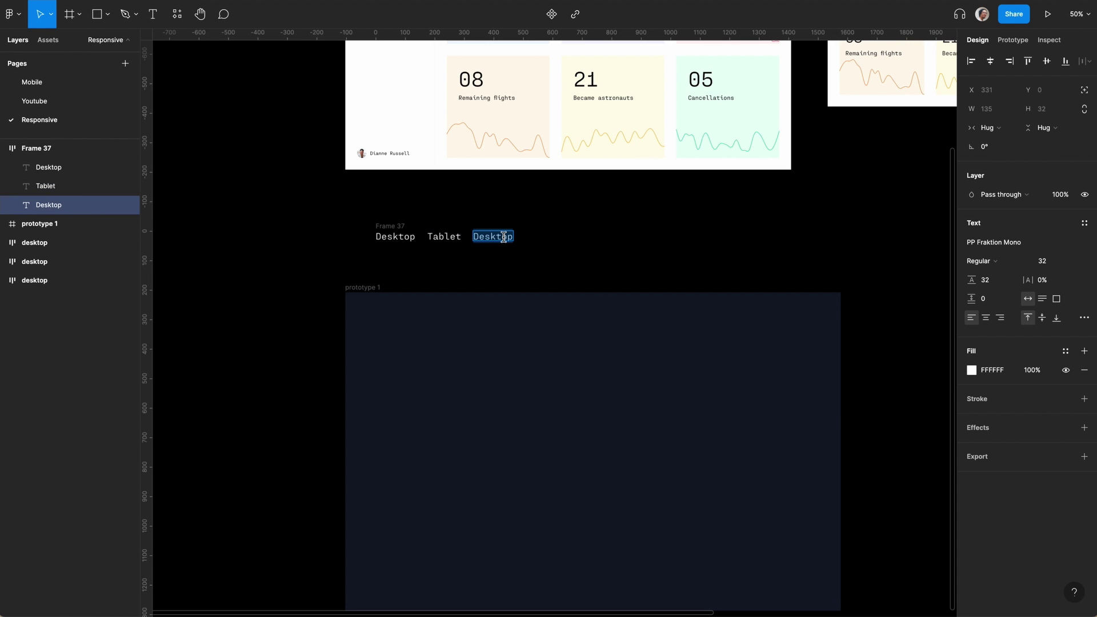
text(Mobile)
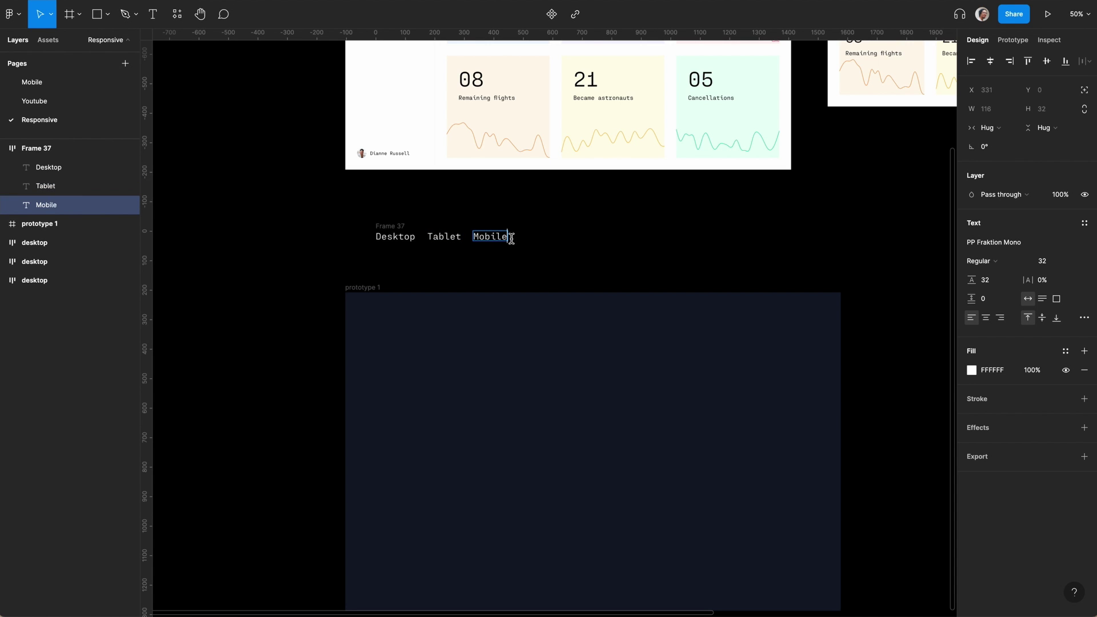
click(568, 235)
Step: Rename the label row frame to nav and turn it into a component
click(392, 228)
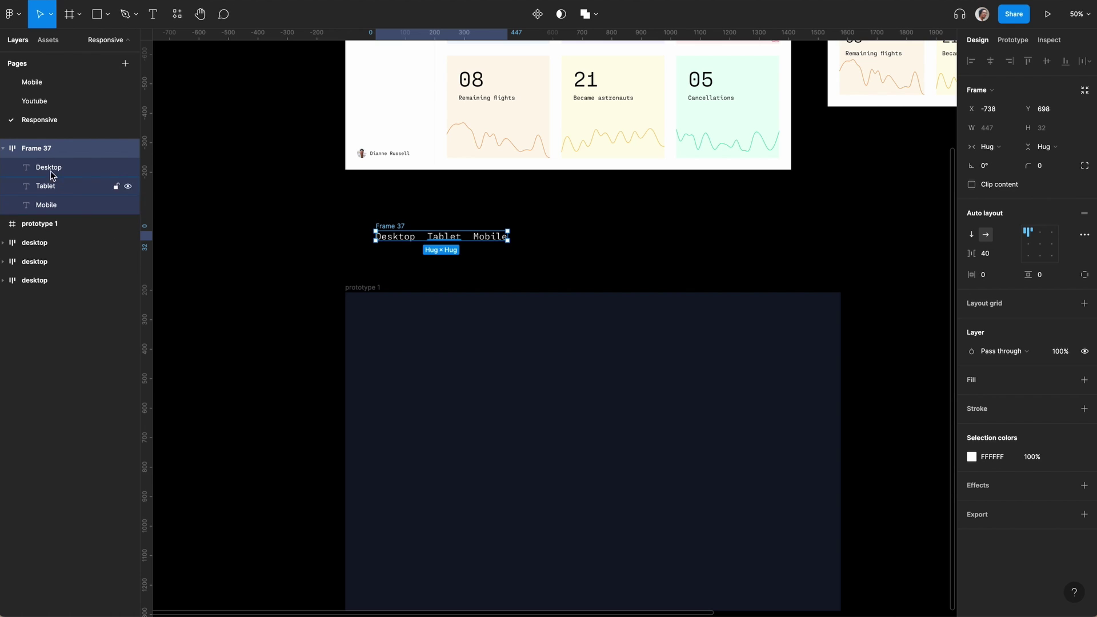
double_click(49, 148)
text(n)
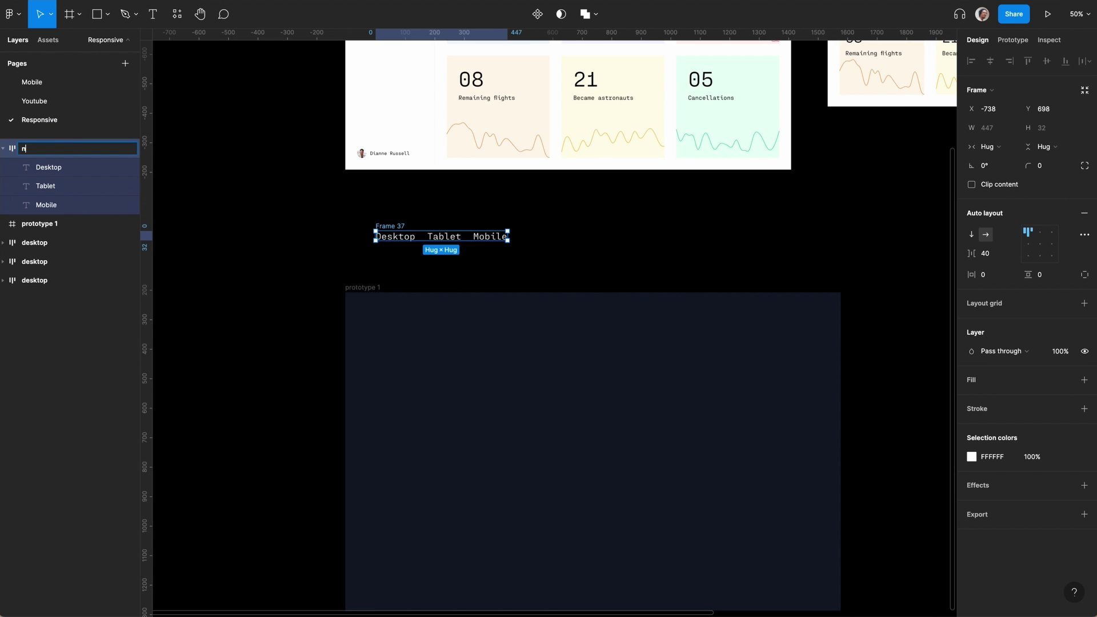
text(av)
key(Return)
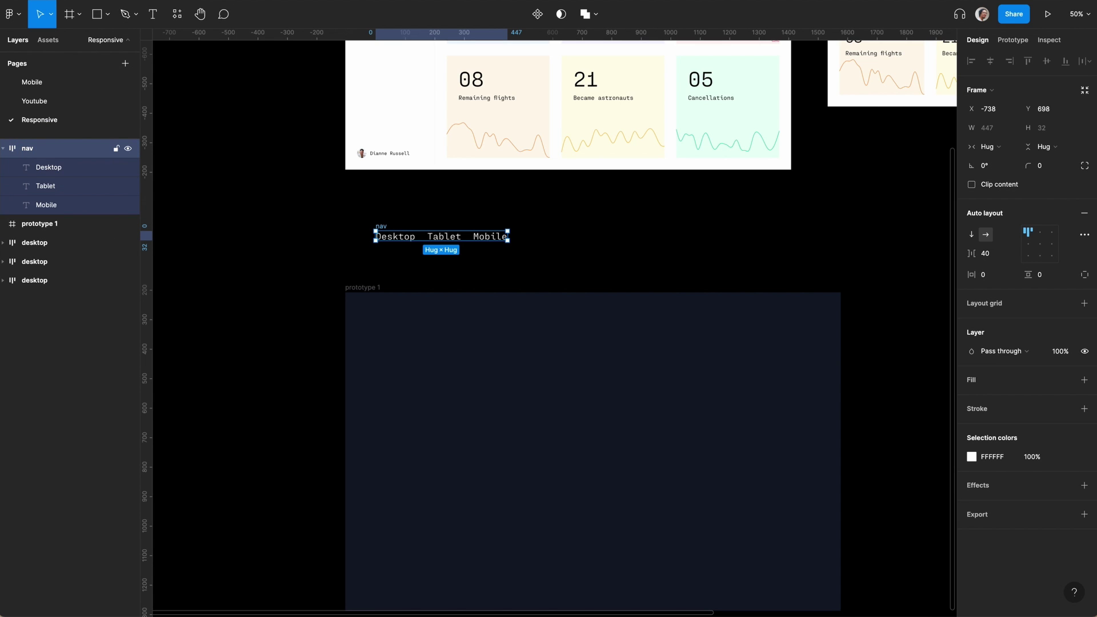
key(ctrl+alt+k)
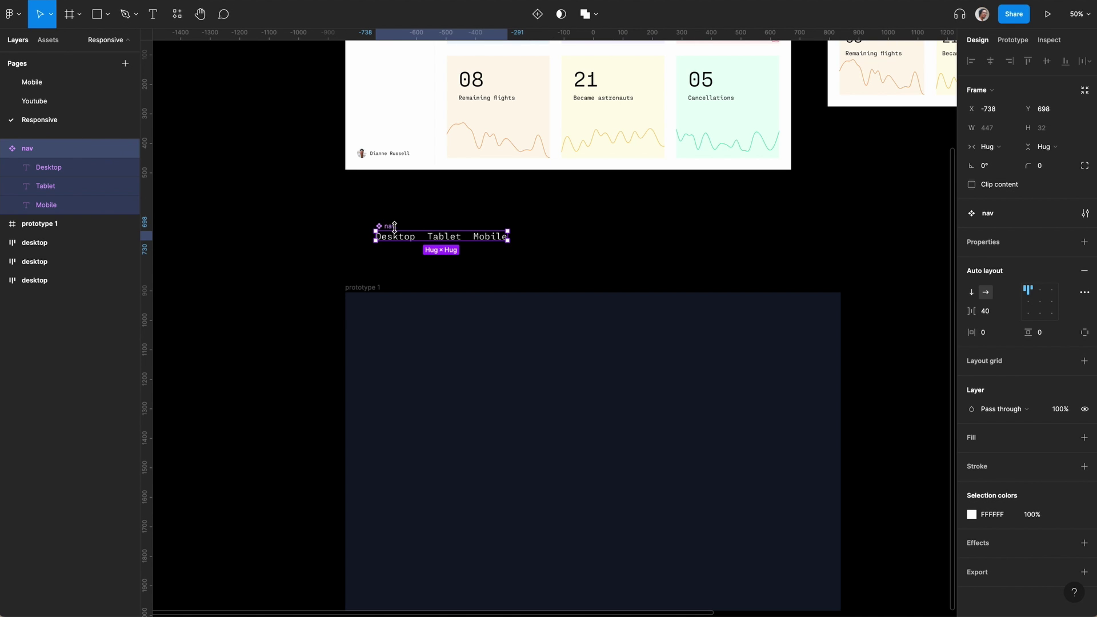
Step: Paste the desktop dashboard into prototype 1, aligned to the bottom and centred horizontally
key(minus)
click(512, 102)
click(466, 304)
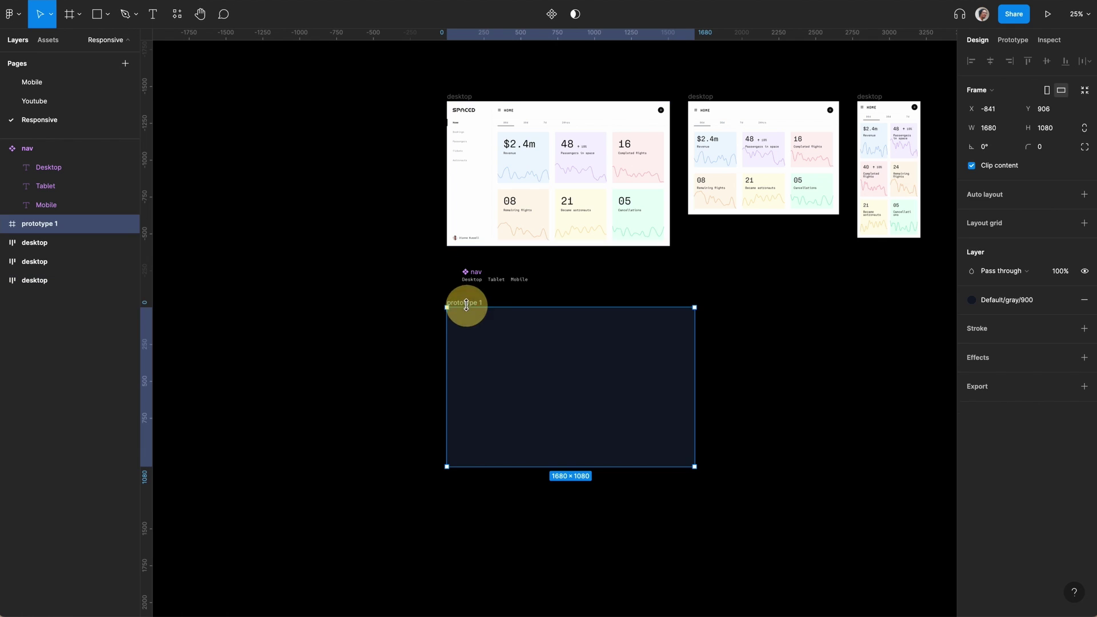
key(ctrl+v)
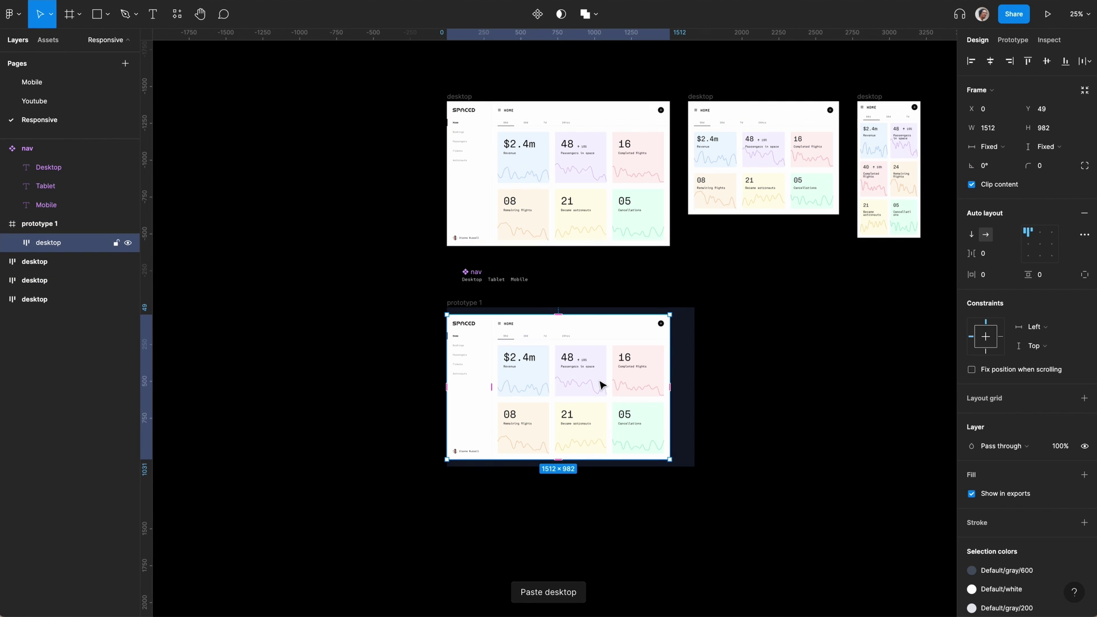
click(1065, 61)
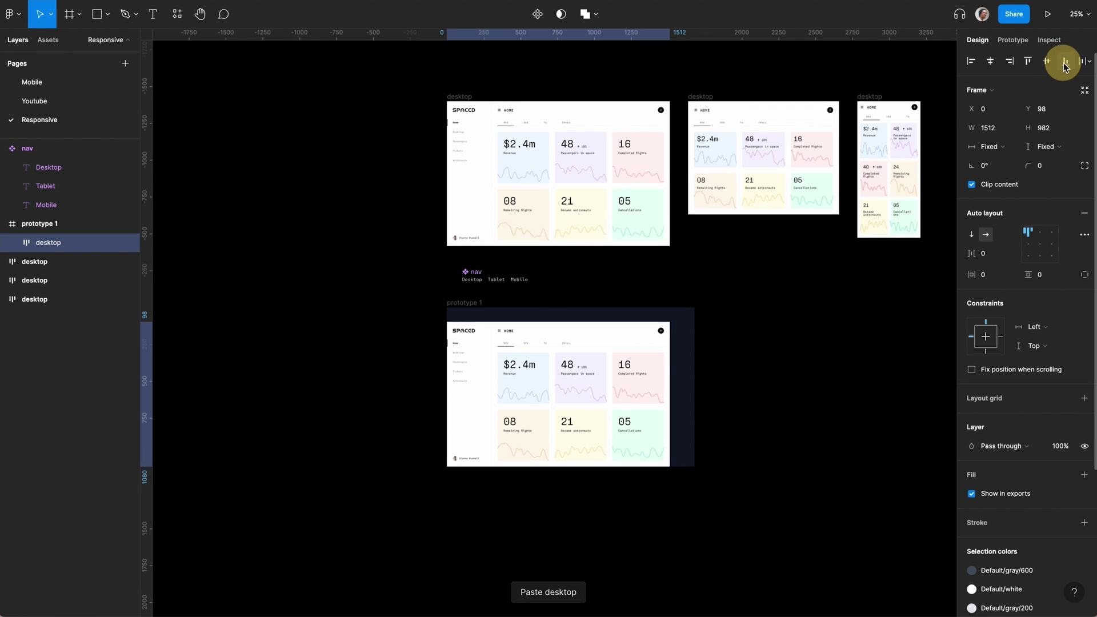
click(990, 61)
click(309, 296)
Step: Duplicate prototype 1 twice and remove the dashboards from prototypes 2 and 3
click(457, 297)
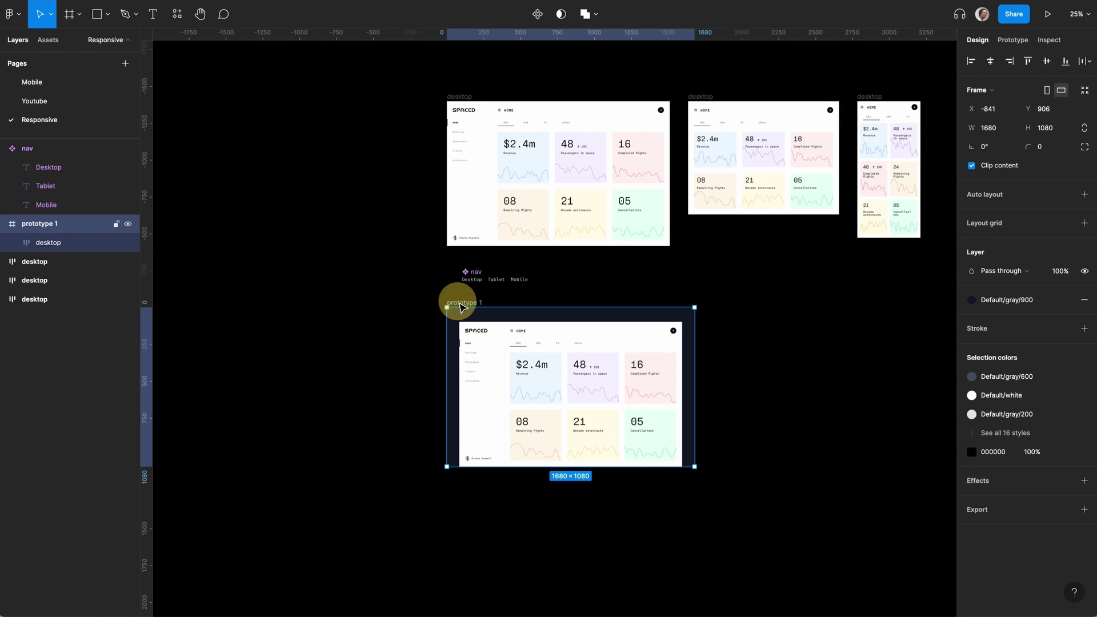
key(ctrl+d)
key(ctrl+d)
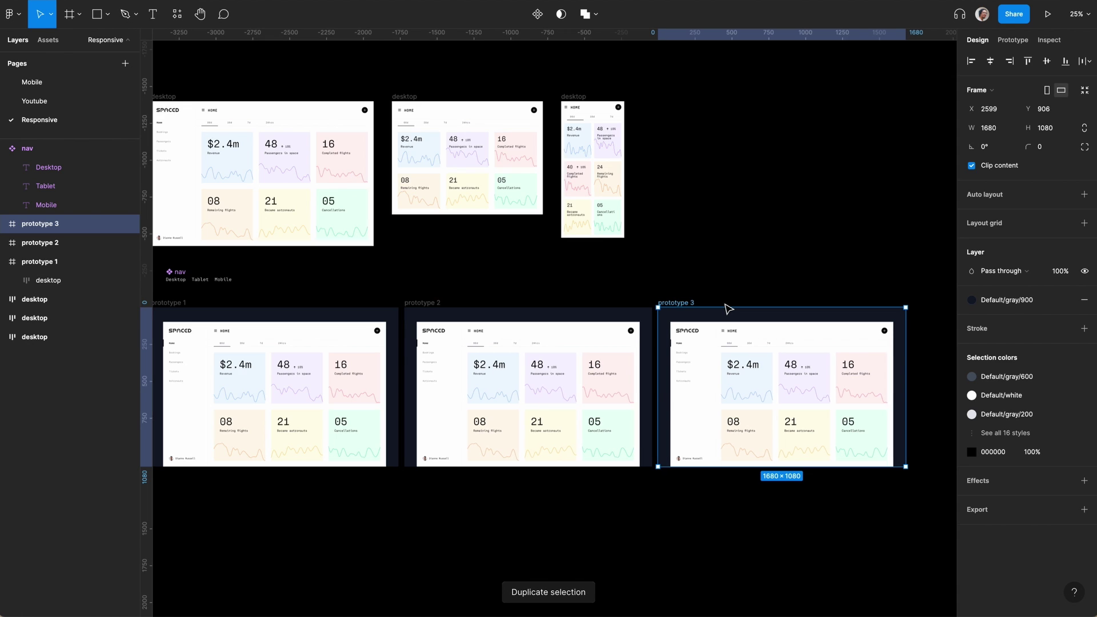
click(516, 364)
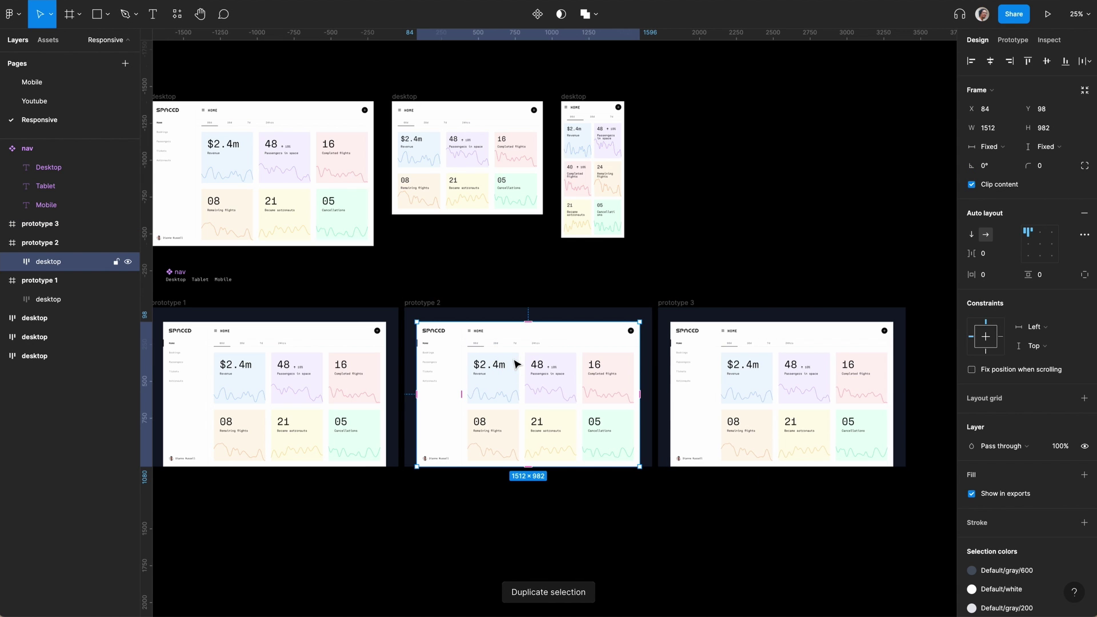
key(Delete)
click(788, 345)
key(Delete)
Step: Copy the 1024×768 tablet dashboard into prototype 2 and centre it horizontally
click(413, 96)
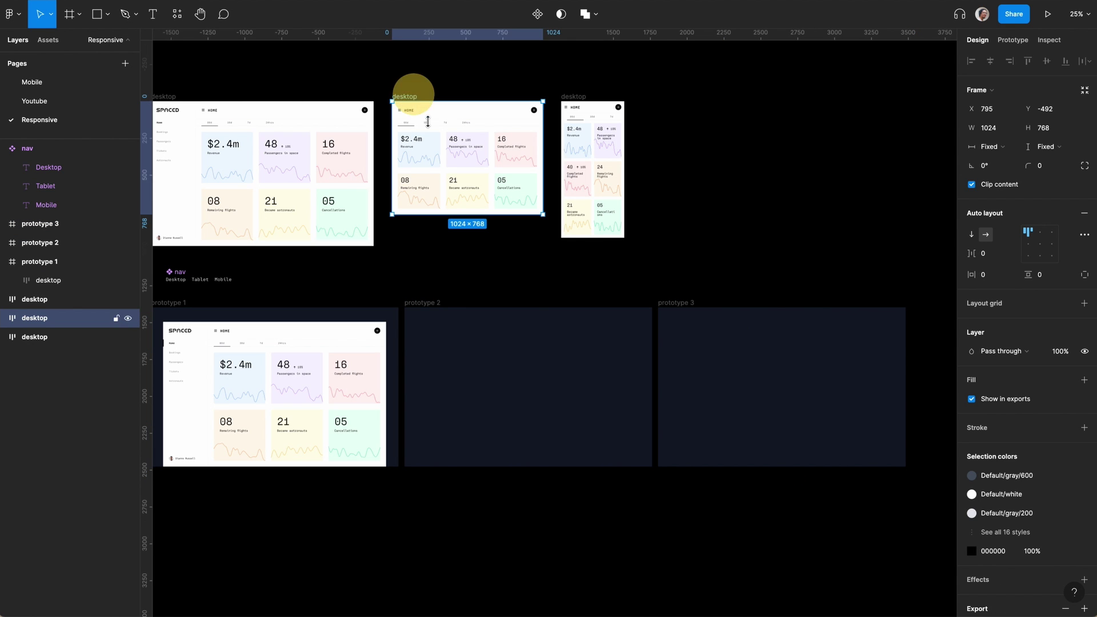
key(ctrl+c)
click(436, 305)
key(ctrl+v)
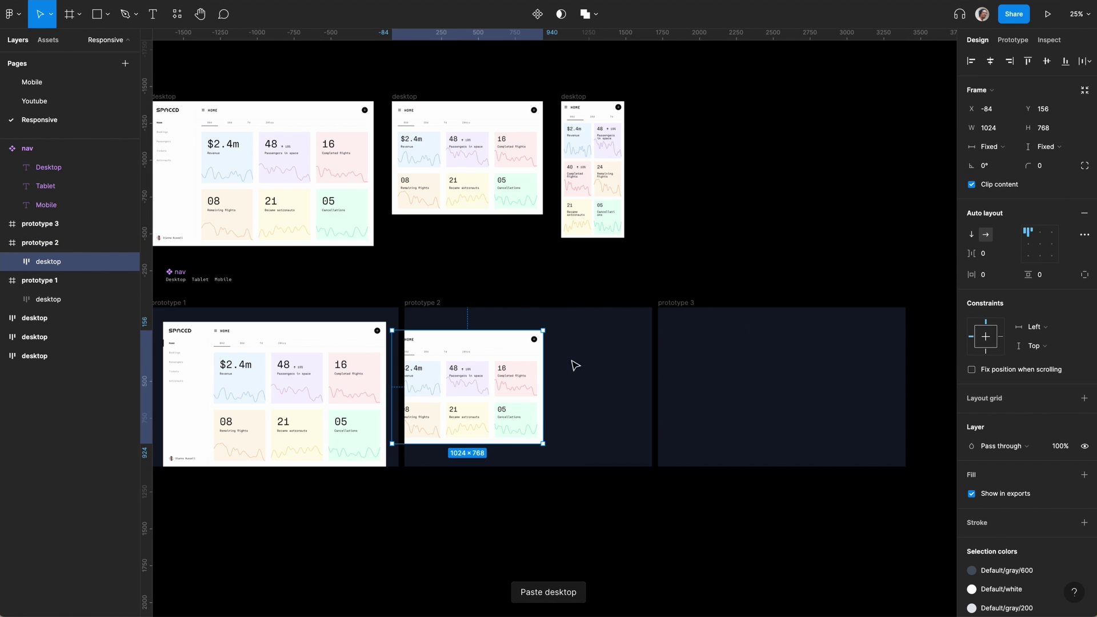
click(989, 61)
click(1046, 62)
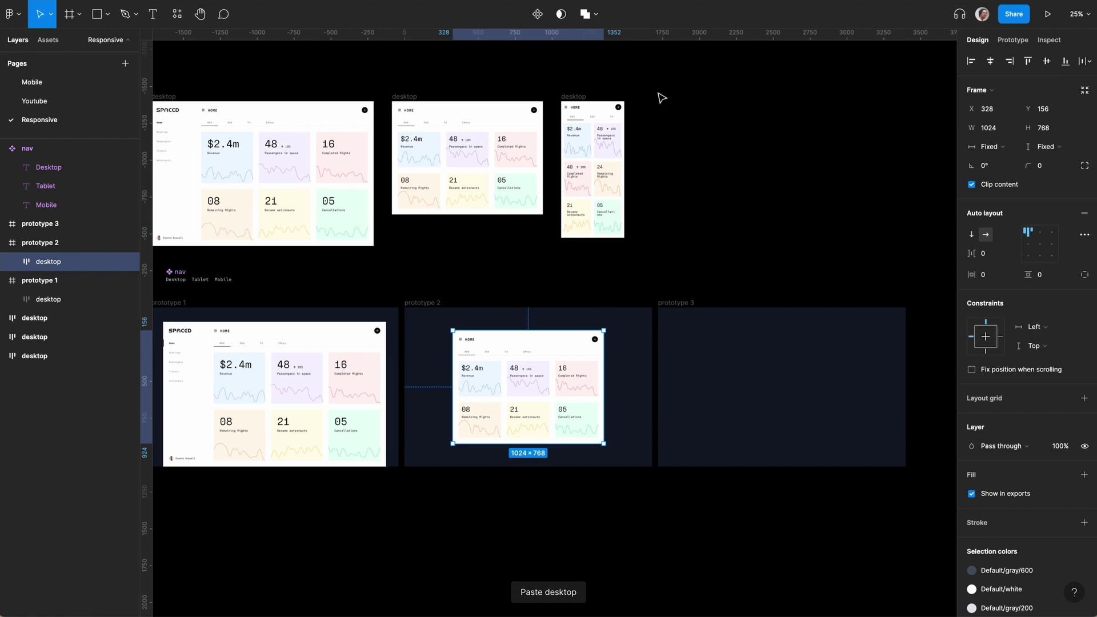
Step: Paste the 428×926 mobile dashboard into prototype 3 and bottom-align it
click(589, 105)
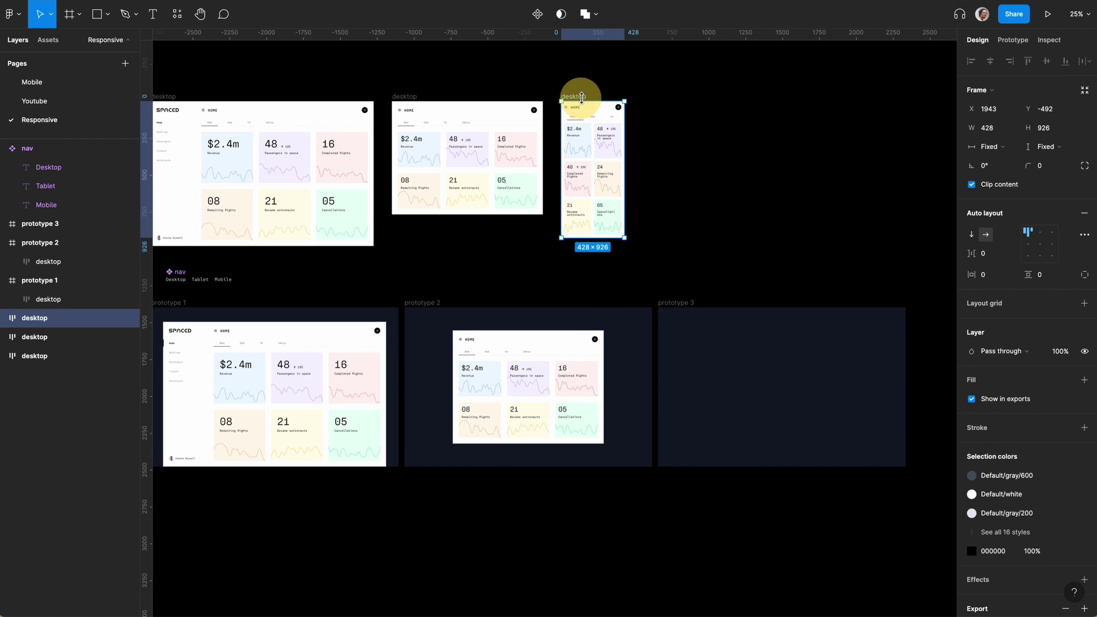
click(680, 299)
key(ctrl+v)
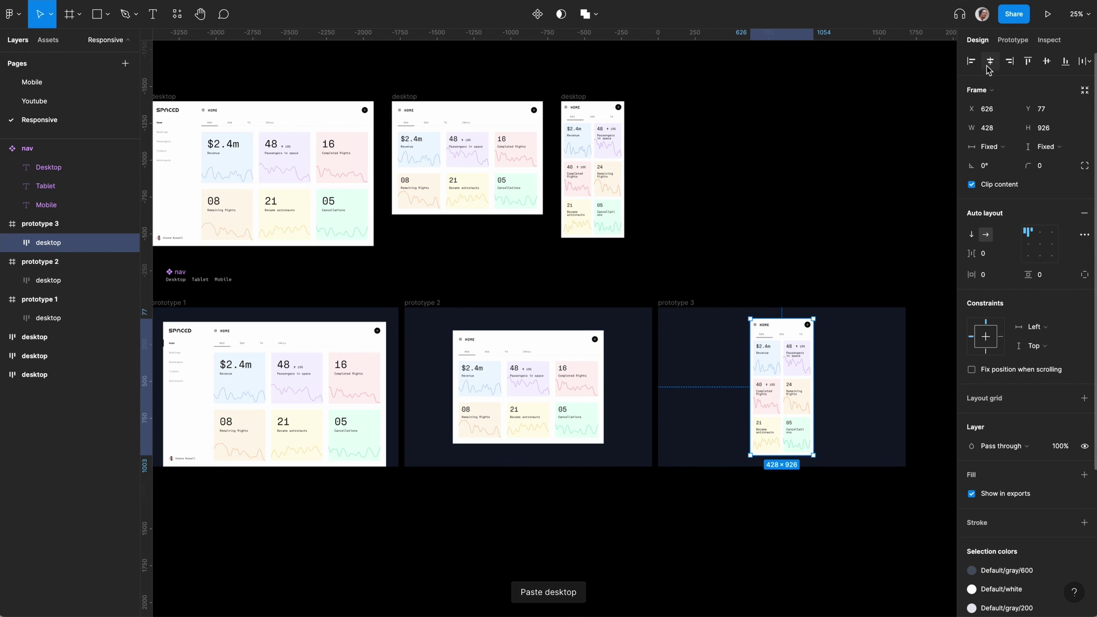
click(1064, 61)
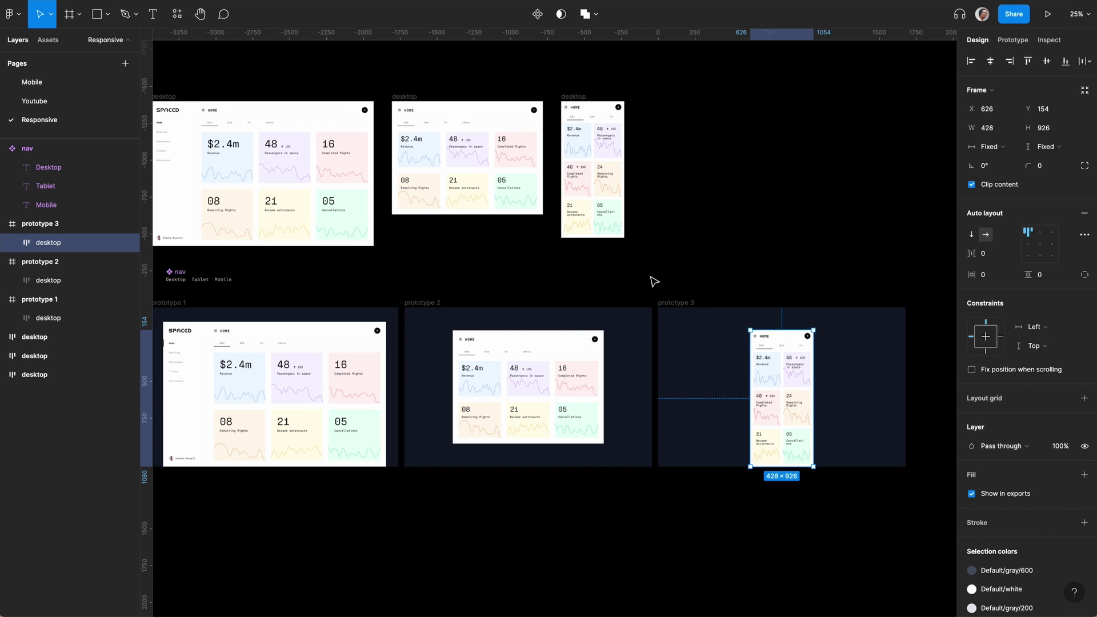
scroll(654, 281, left, 5)
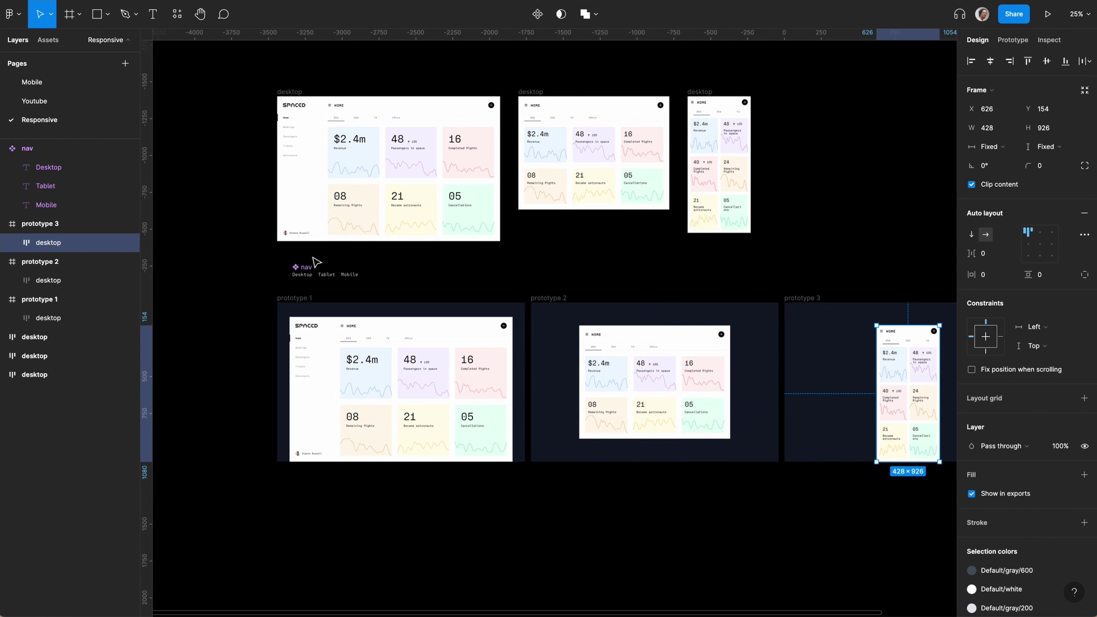
Step: Link the Desktop label to prototype 1 with a Smart animate transition of 150ms
click(305, 275)
click(308, 279)
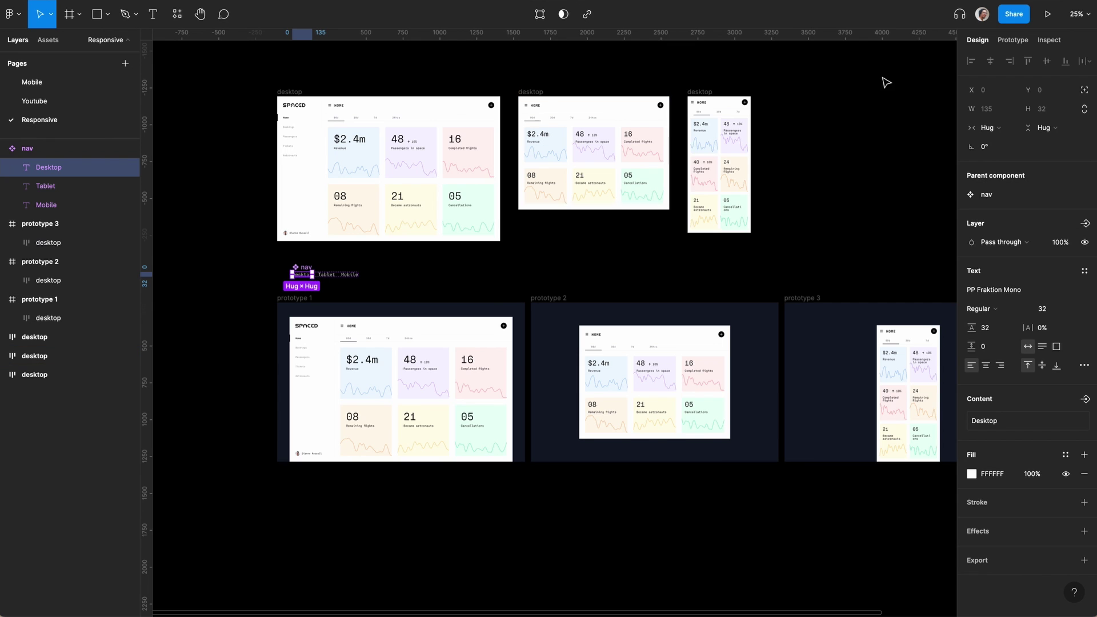
click(1008, 41)
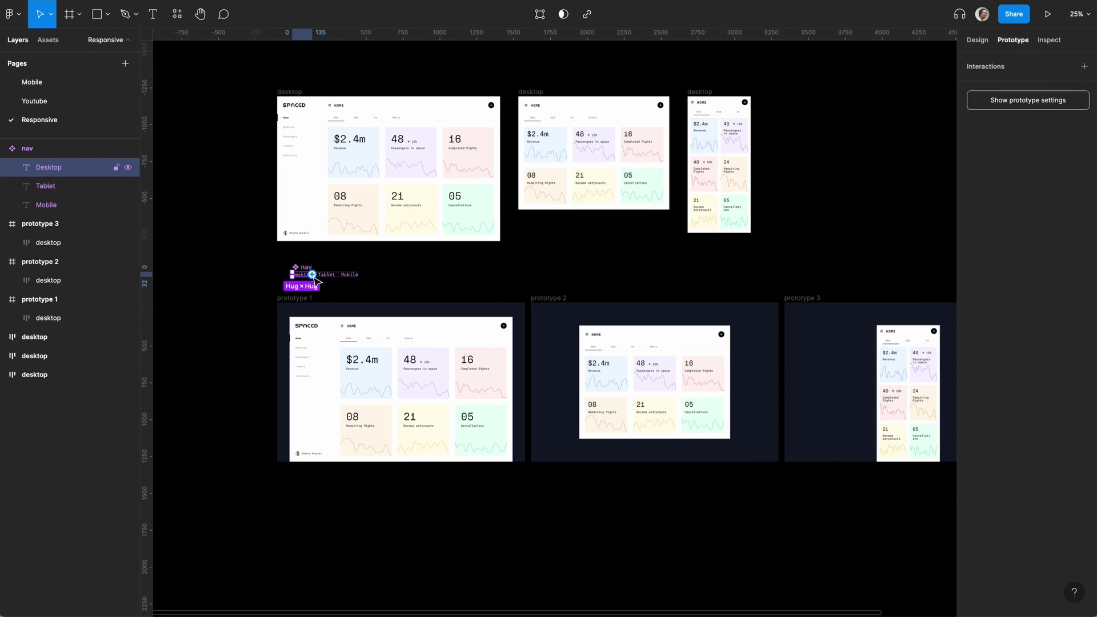
drag(312, 274, 380, 318)
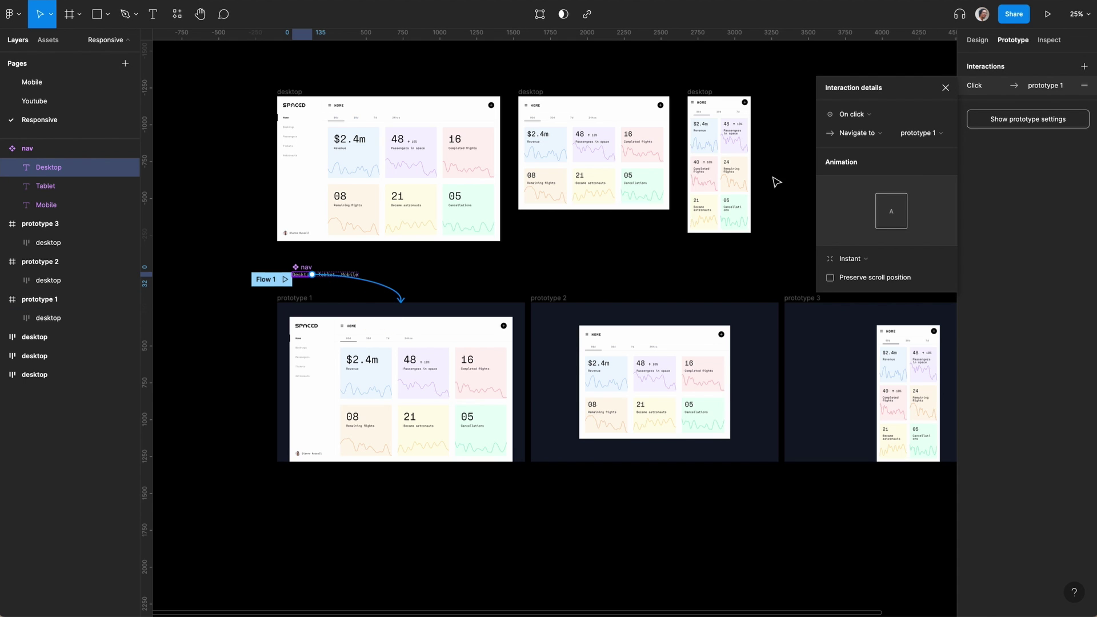
click(852, 258)
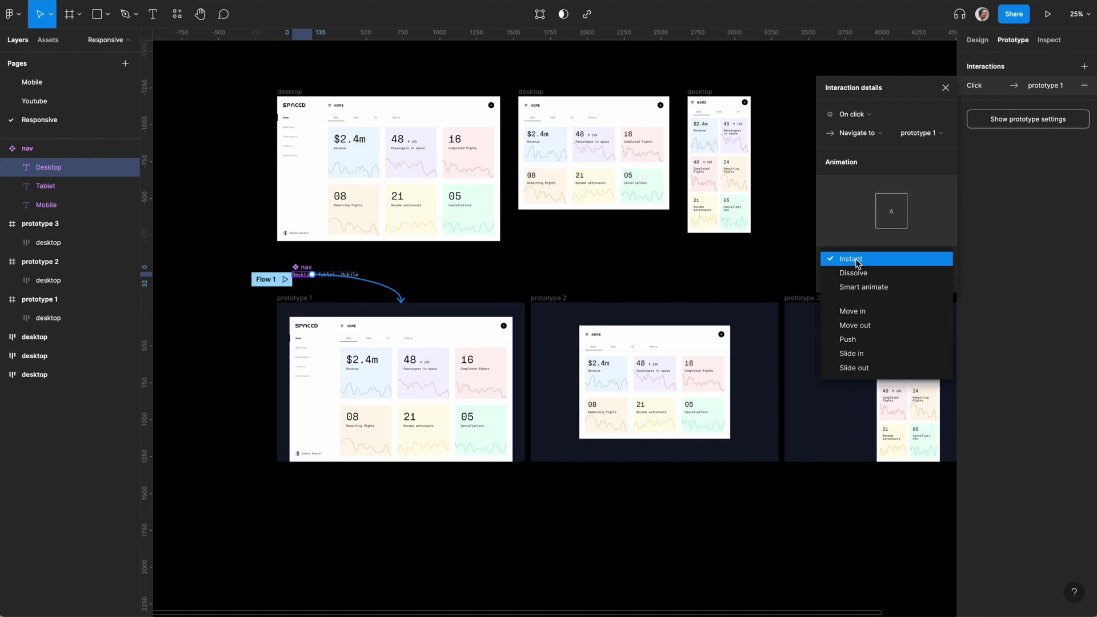
click(873, 286)
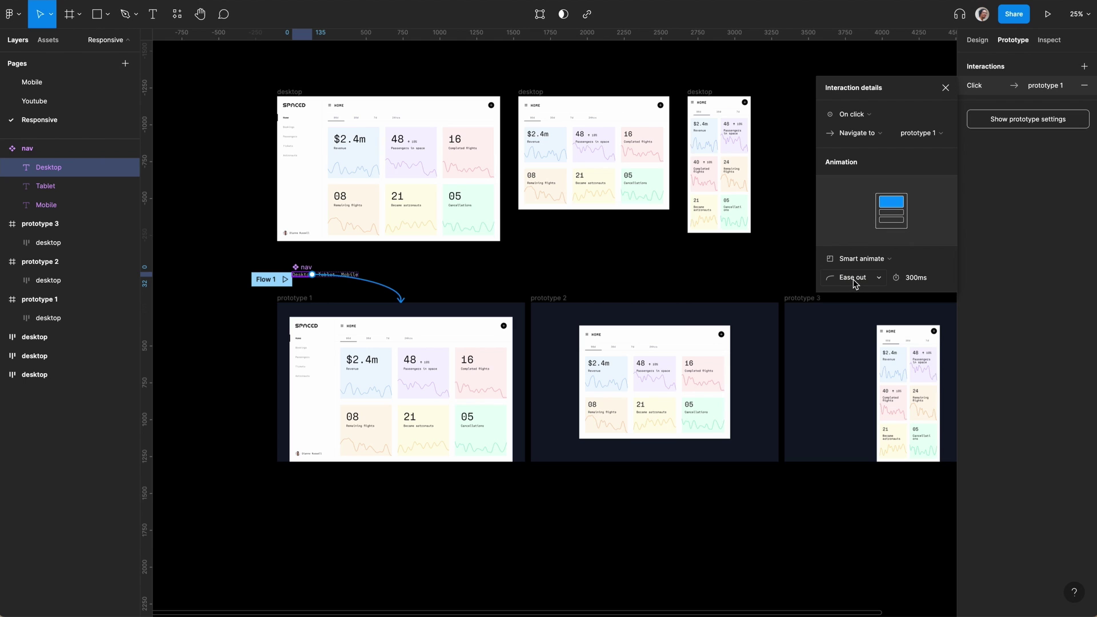
click(908, 279)
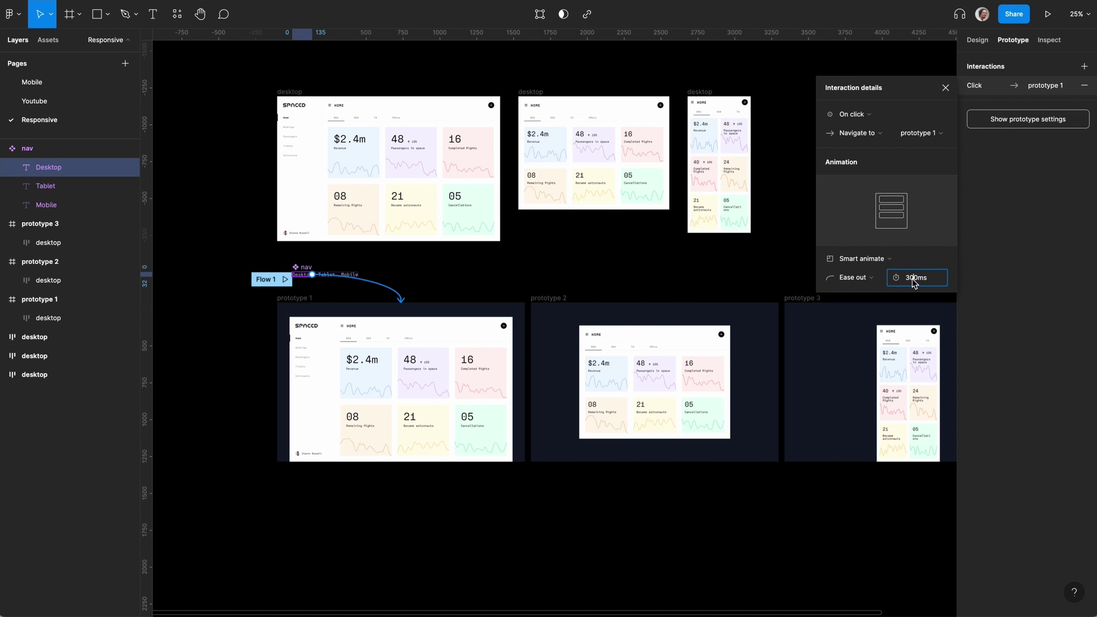
text(0)
key(Return)
text(15)
key(Return)
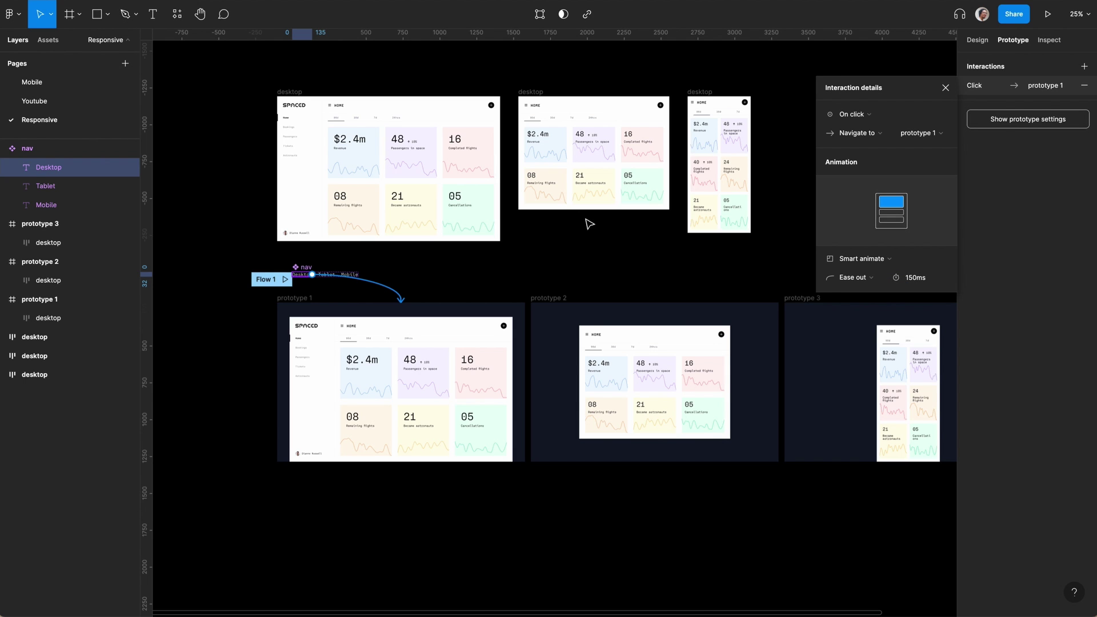
Step: Reopen and check the Desktop label's click interaction
click(330, 289)
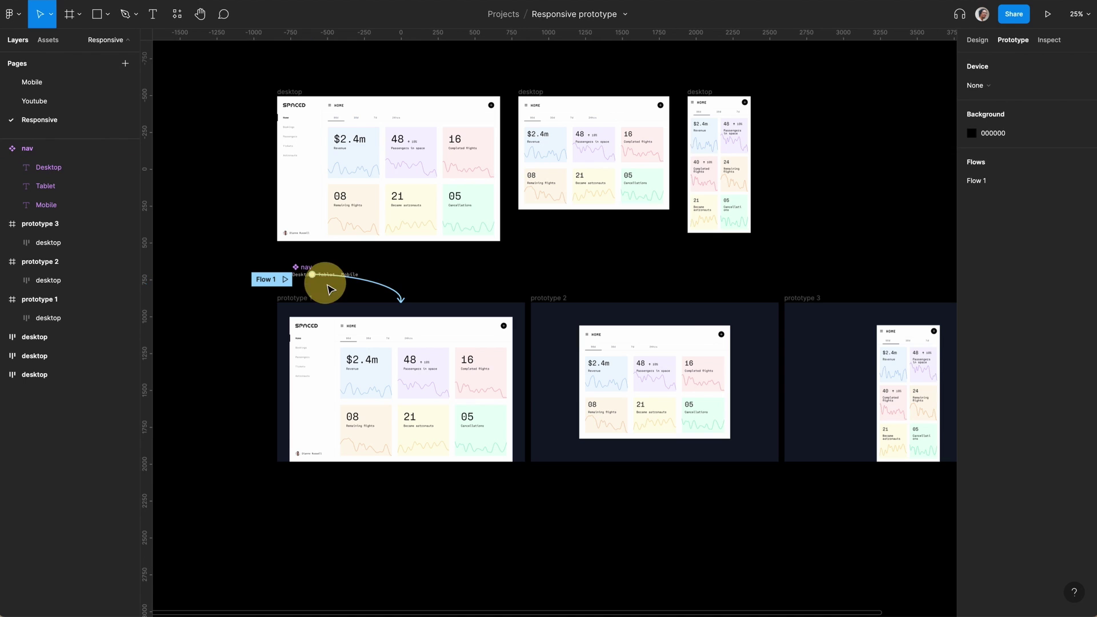
click(330, 277)
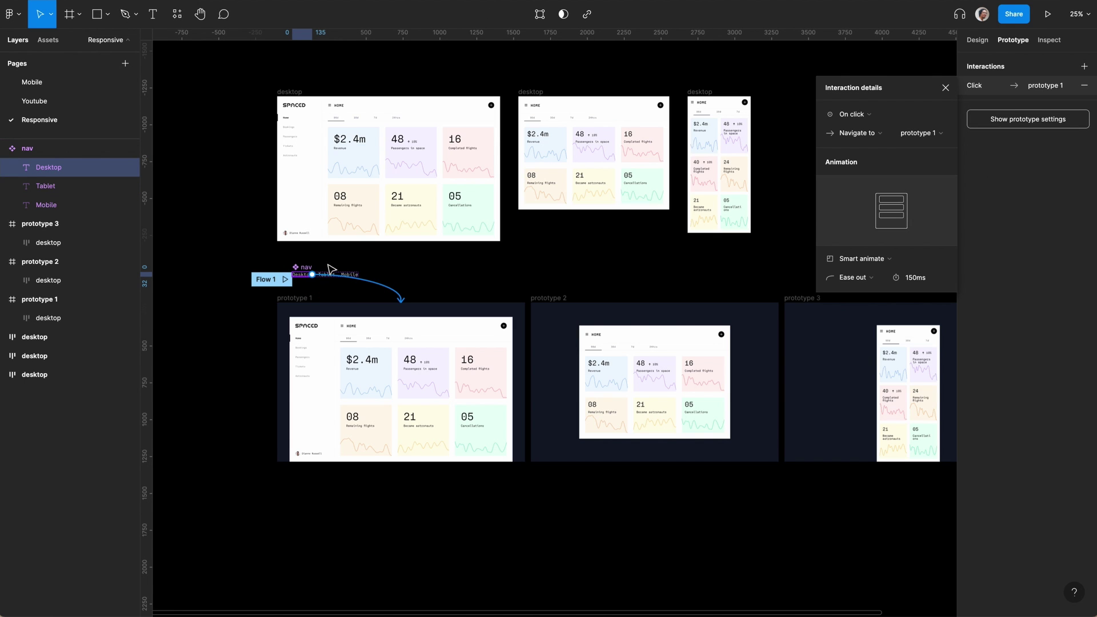
scroll(330, 269, up, 5)
scroll(331, 269, left, 2)
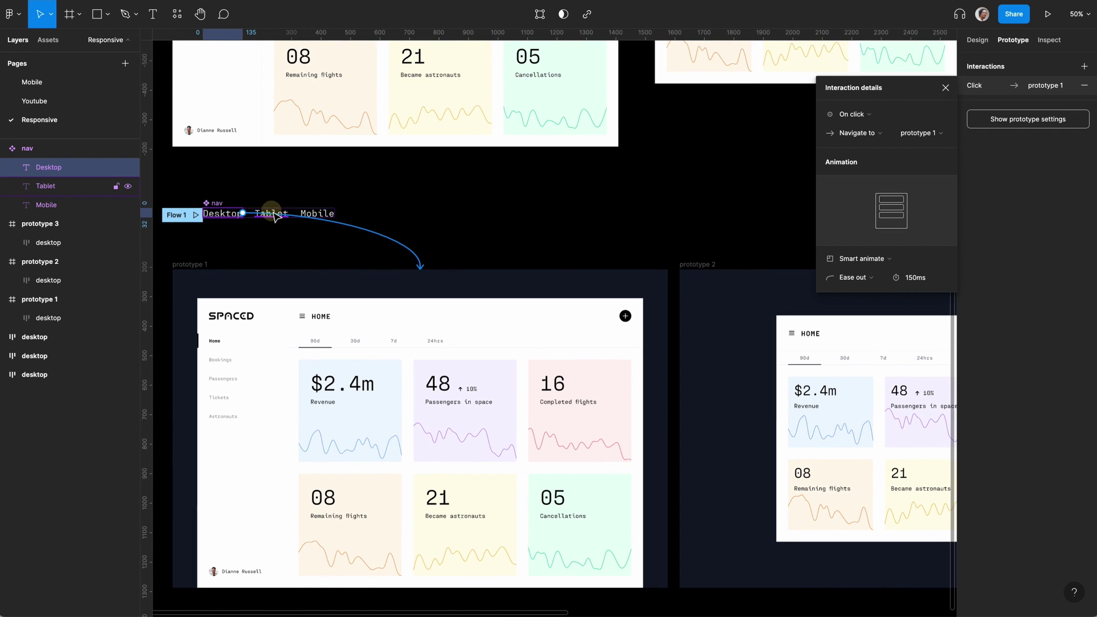
click(283, 197)
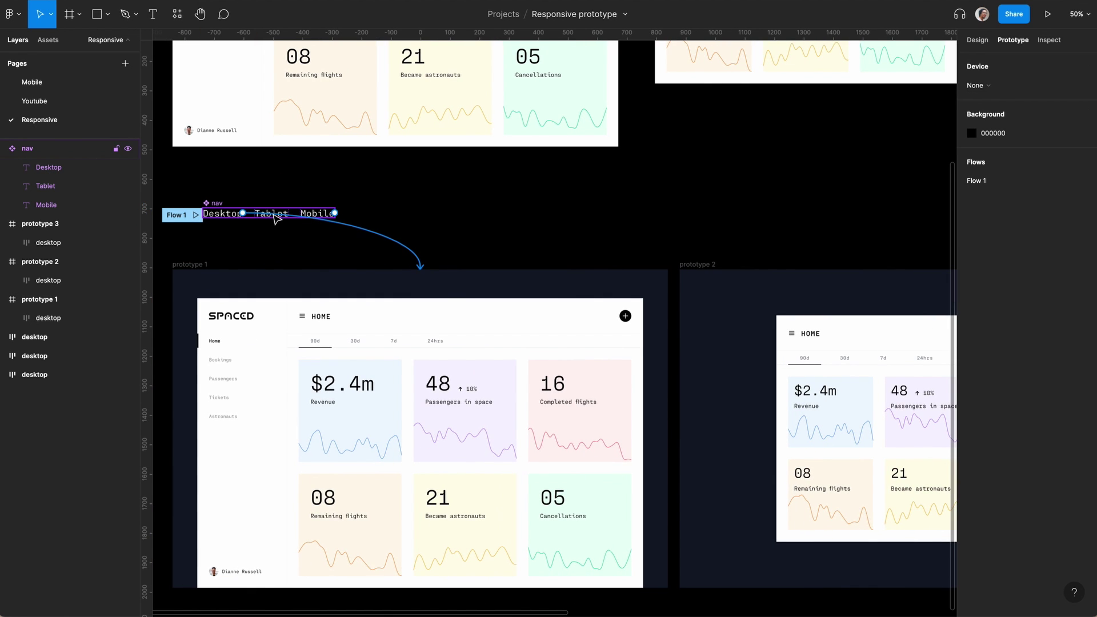
click(276, 221)
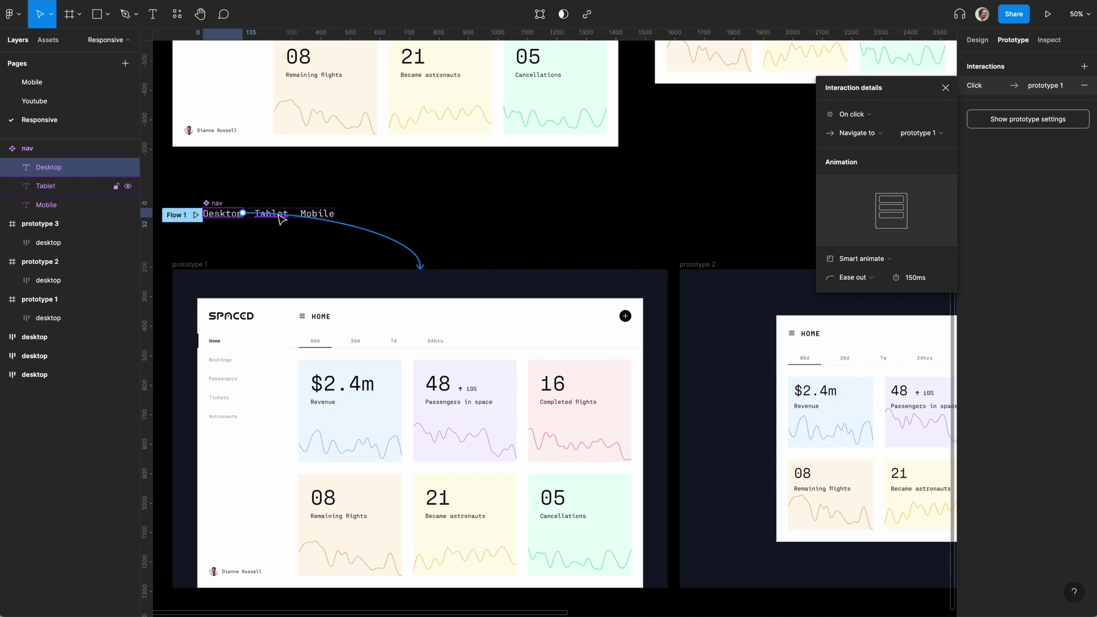
click(278, 218)
click(245, 237)
scroll(253, 245, up, 5)
scroll(252, 245, left, 3)
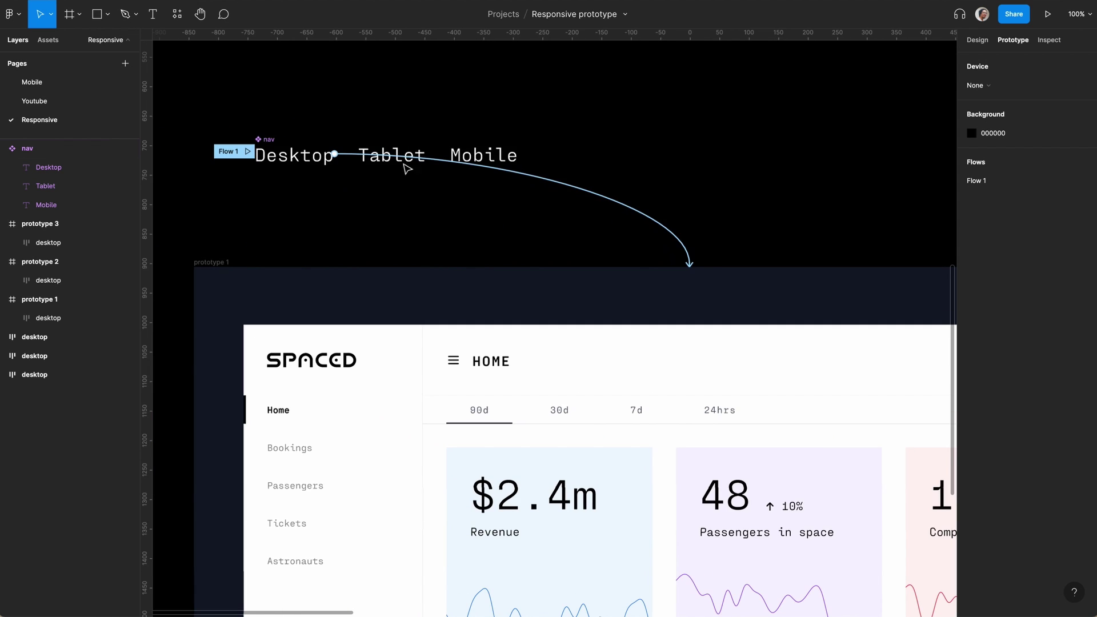
click(407, 162)
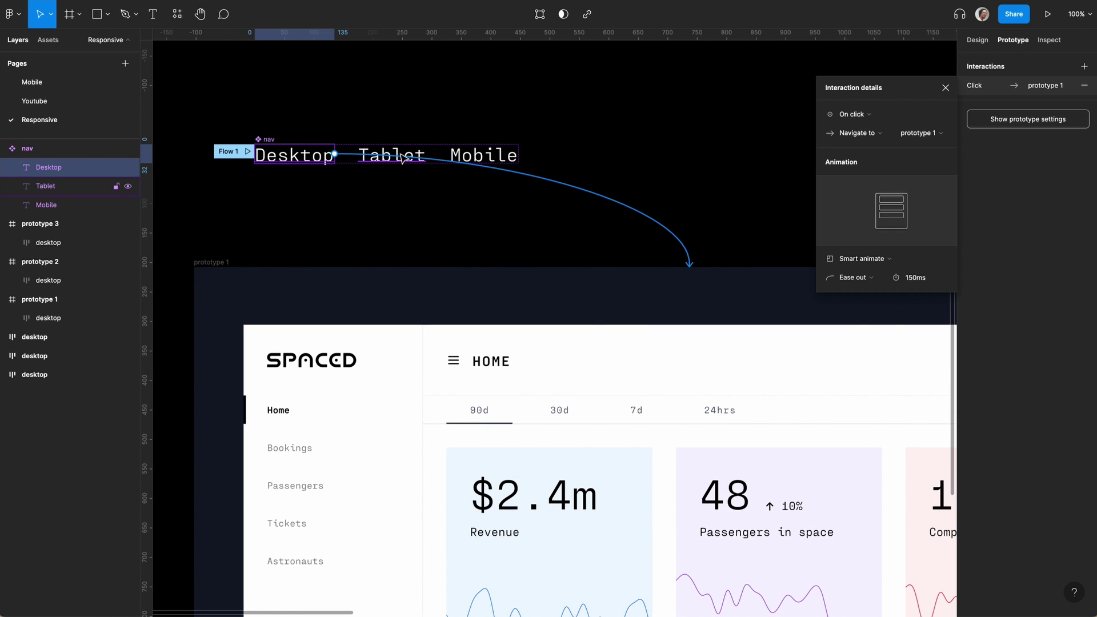
Step: Link the Tablet label to the prototype 2 frame and review its interaction
click(407, 158)
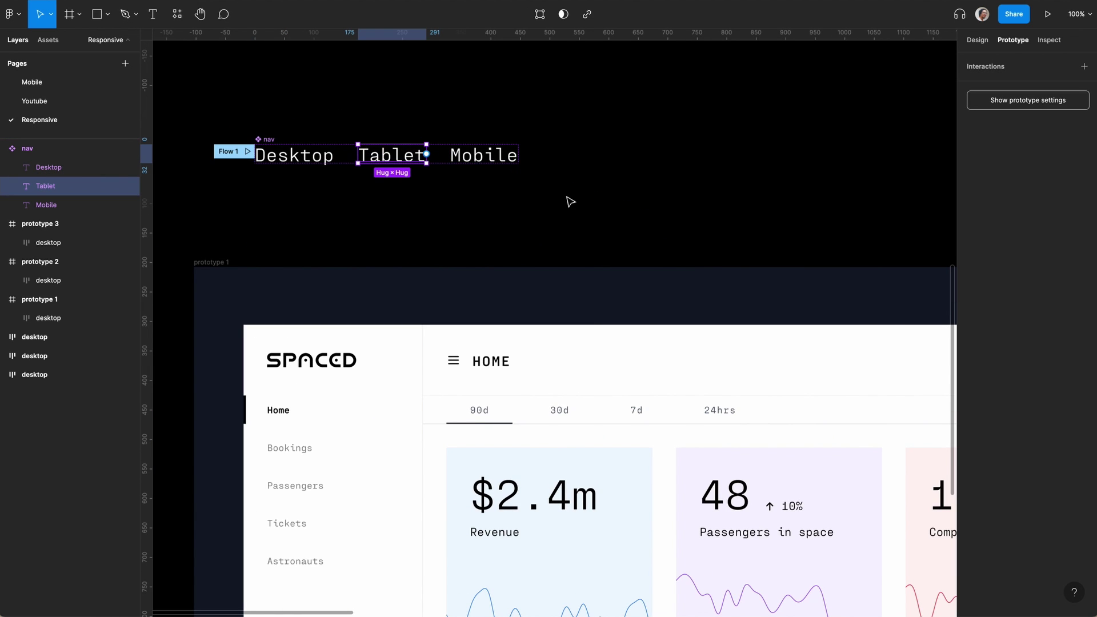
key(minus)
scroll(386, 213, right, 3)
scroll(427, 244, right, 1)
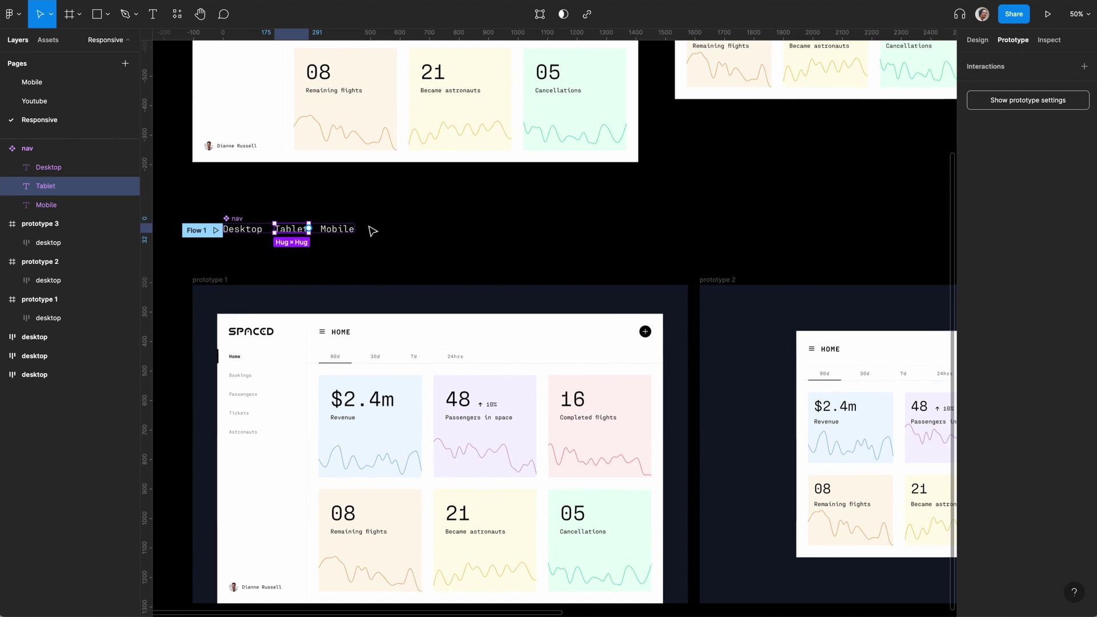
drag(308, 229, 867, 303)
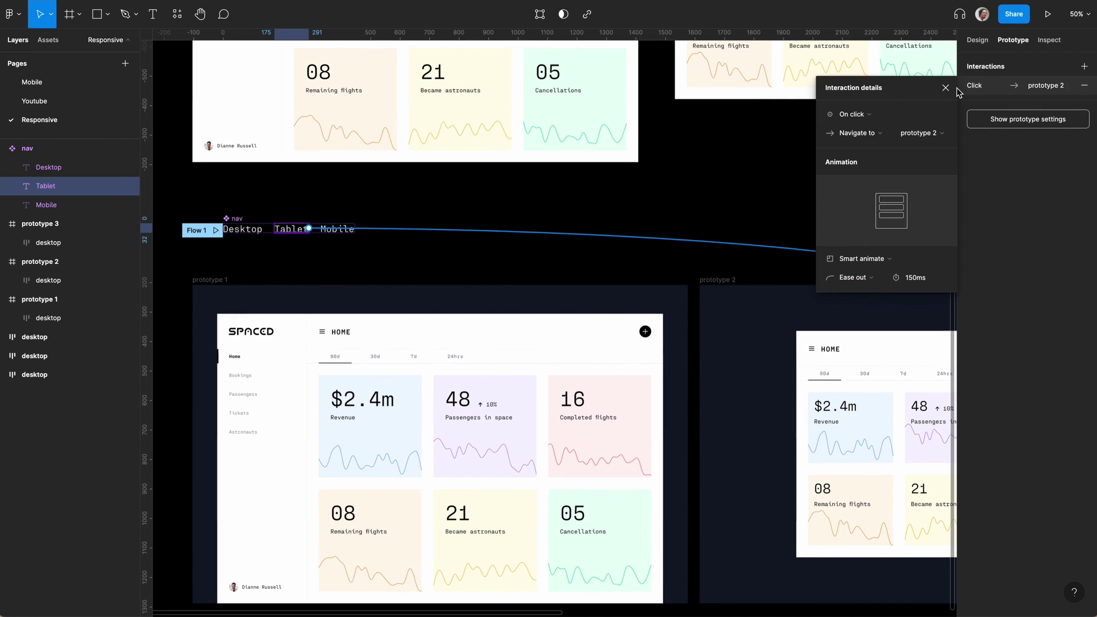
click(336, 229)
click(337, 230)
click(944, 87)
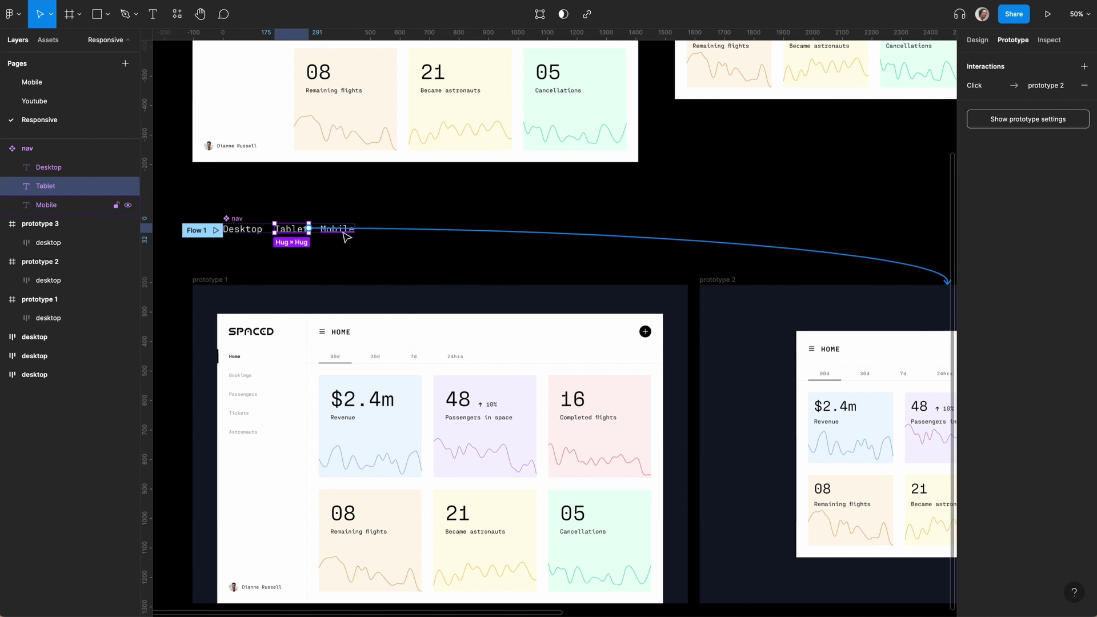
click(343, 230)
click(337, 228)
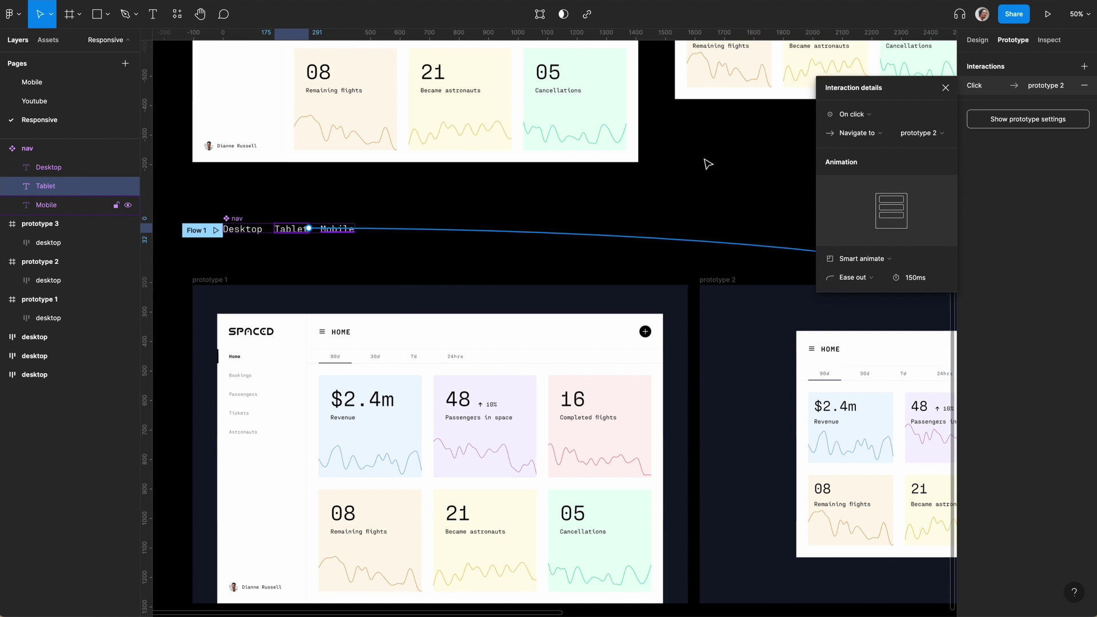
click(945, 87)
scroll(534, 228, up, 5)
scroll(448, 265, left, 3)
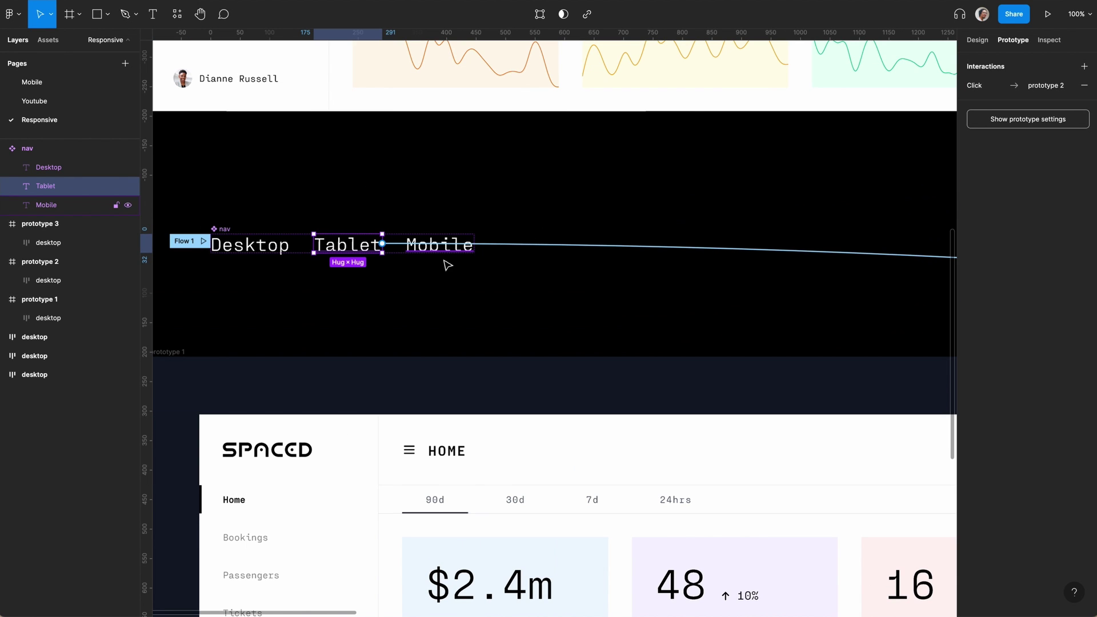
Step: Link the Mobile label to the prototype 3 frame
click(445, 252)
scroll(570, 257, down, 5)
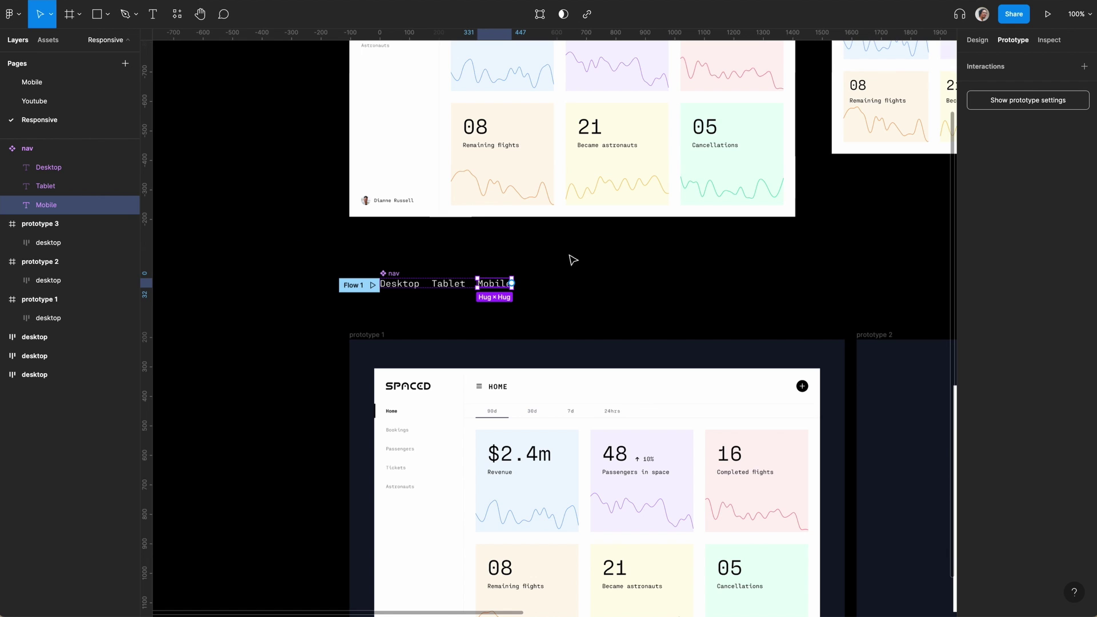
scroll(570, 257, right, 3)
scroll(570, 257, down, 1)
right_click(568, 252)
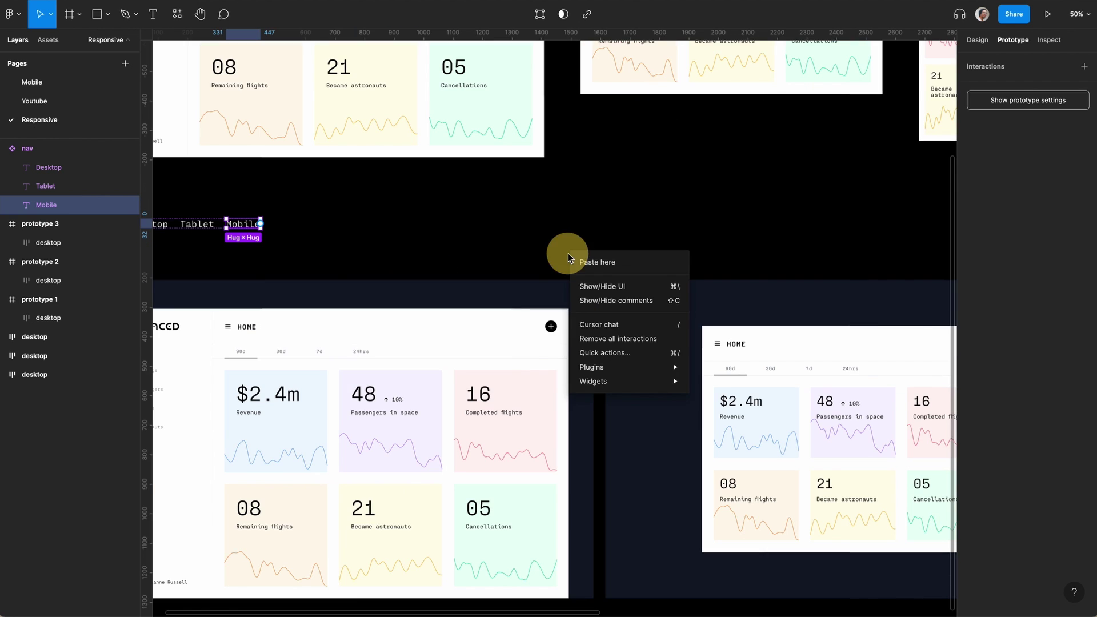
click(490, 233)
key(minus)
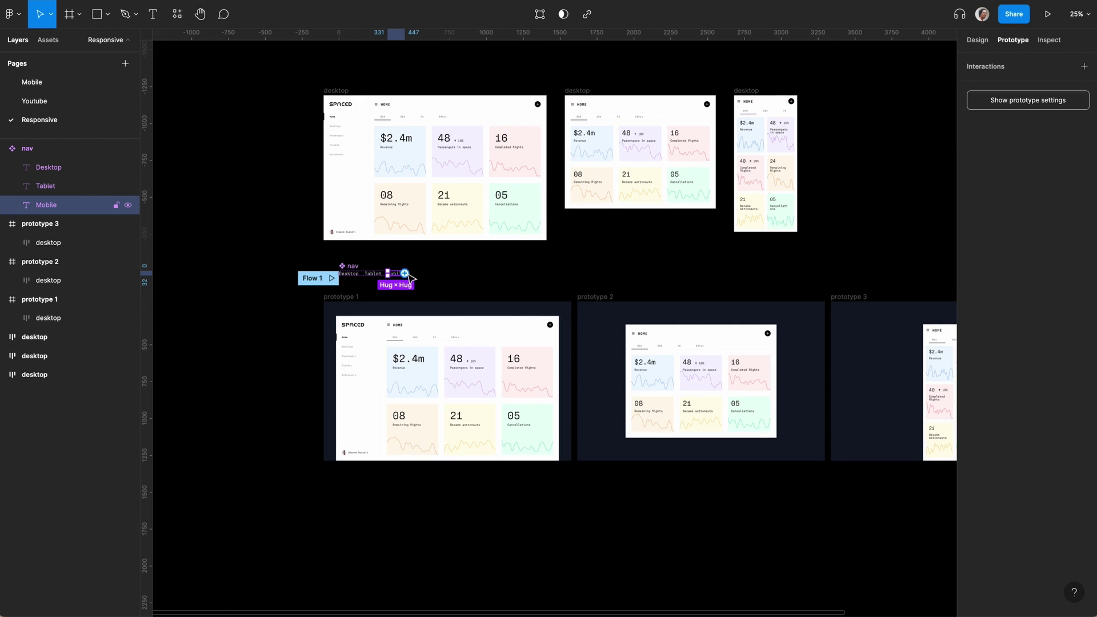
drag(405, 273, 876, 314)
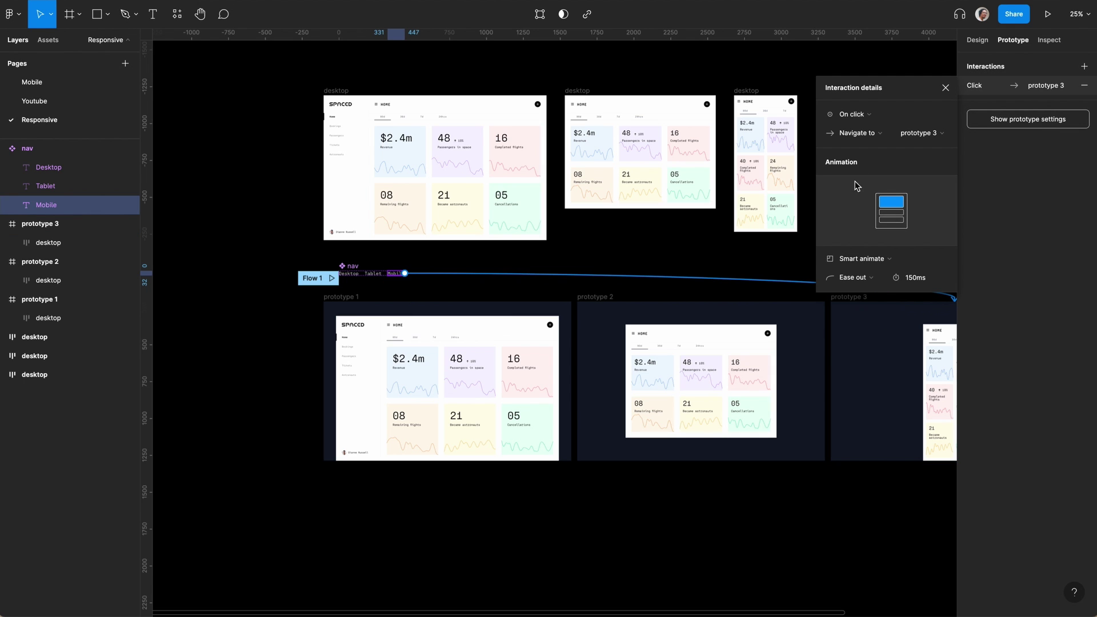
click(945, 87)
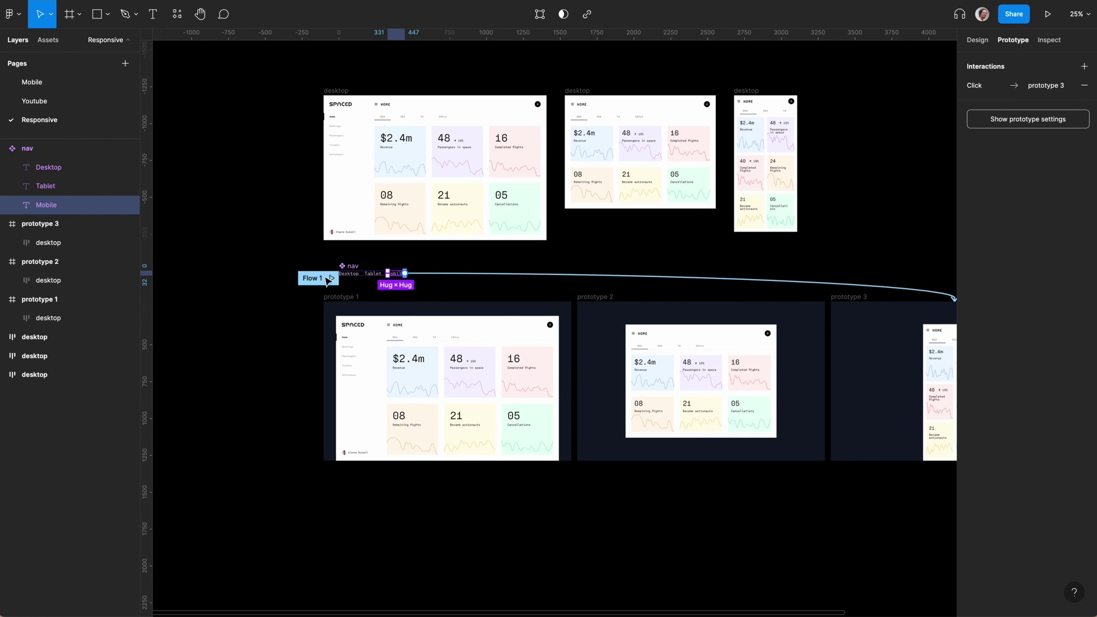
Step: Select the whole nav instance, discarding an accidental duplicate
click(256, 320)
ctrl+scroll(255, 319, up, 5)
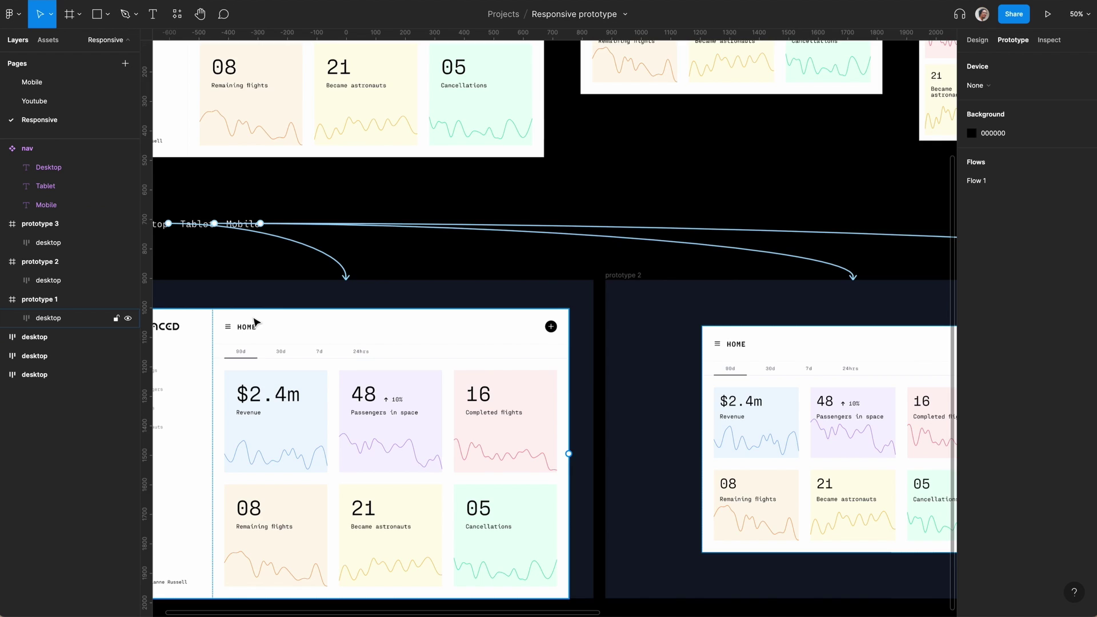
scroll(255, 318, left, 5)
drag(413, 161, 376, 136)
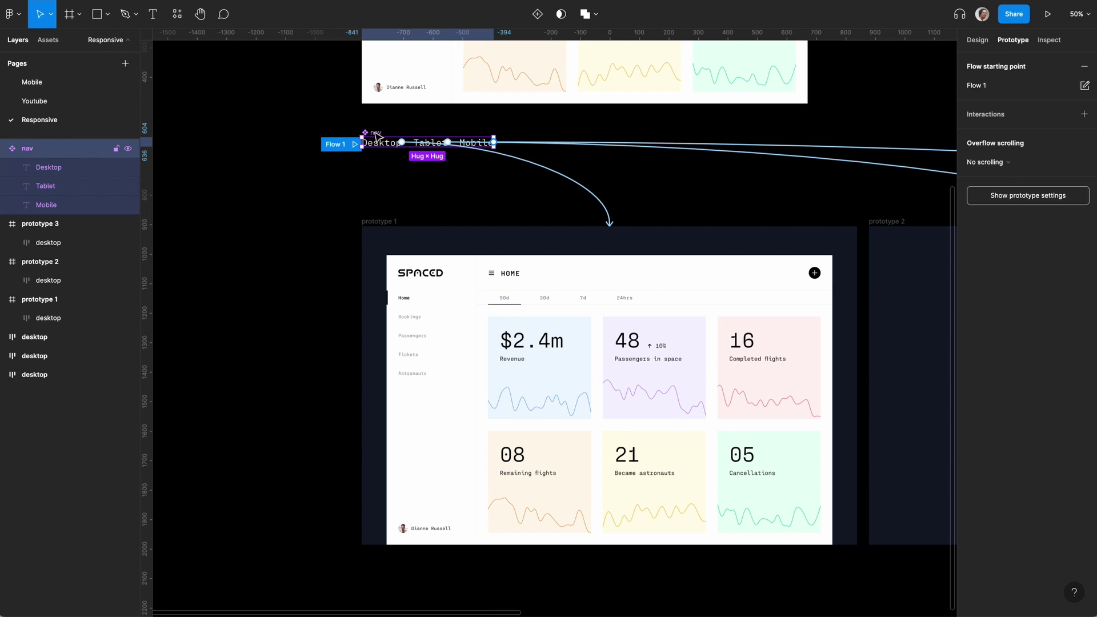
key(ctrl+d)
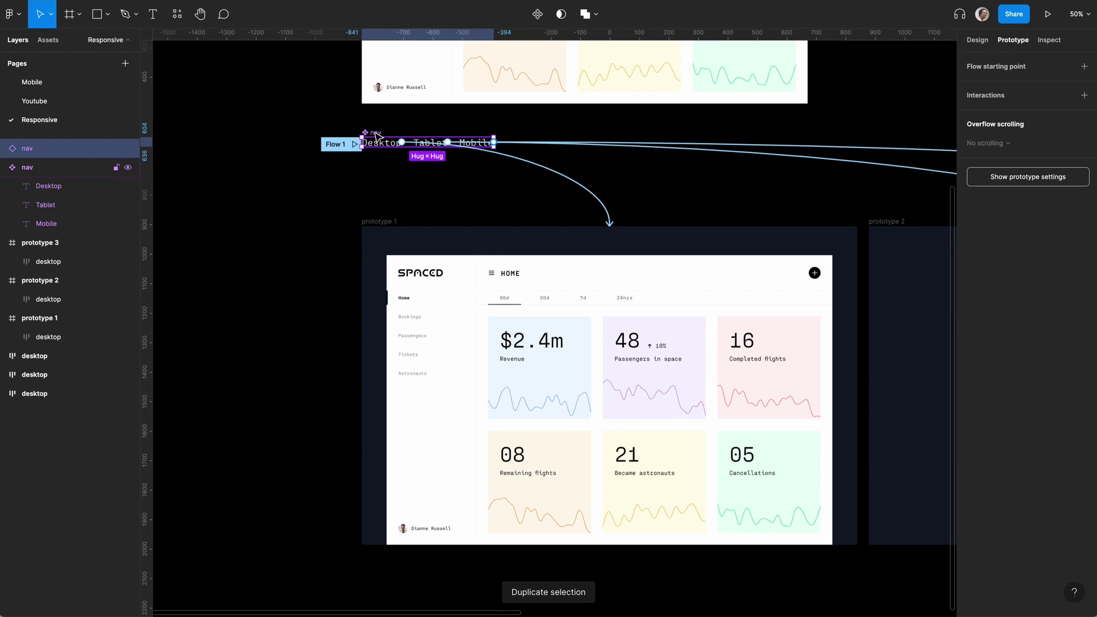
key(Delete)
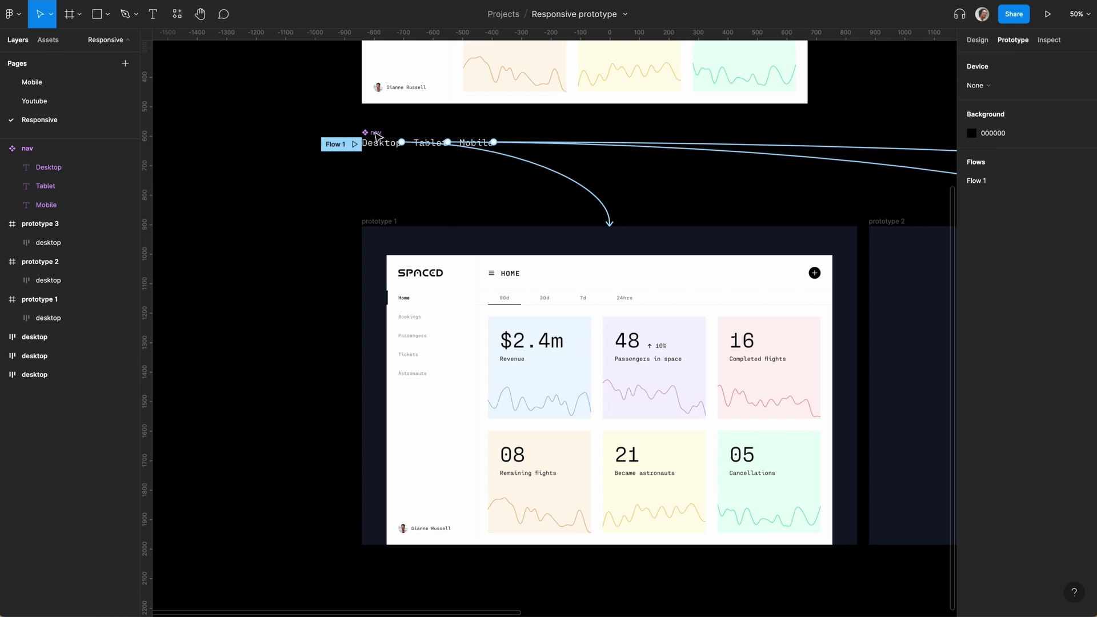
Step: Paste the nav into prototype 1, centred horizontally and 40 px below the top edge
click(389, 223)
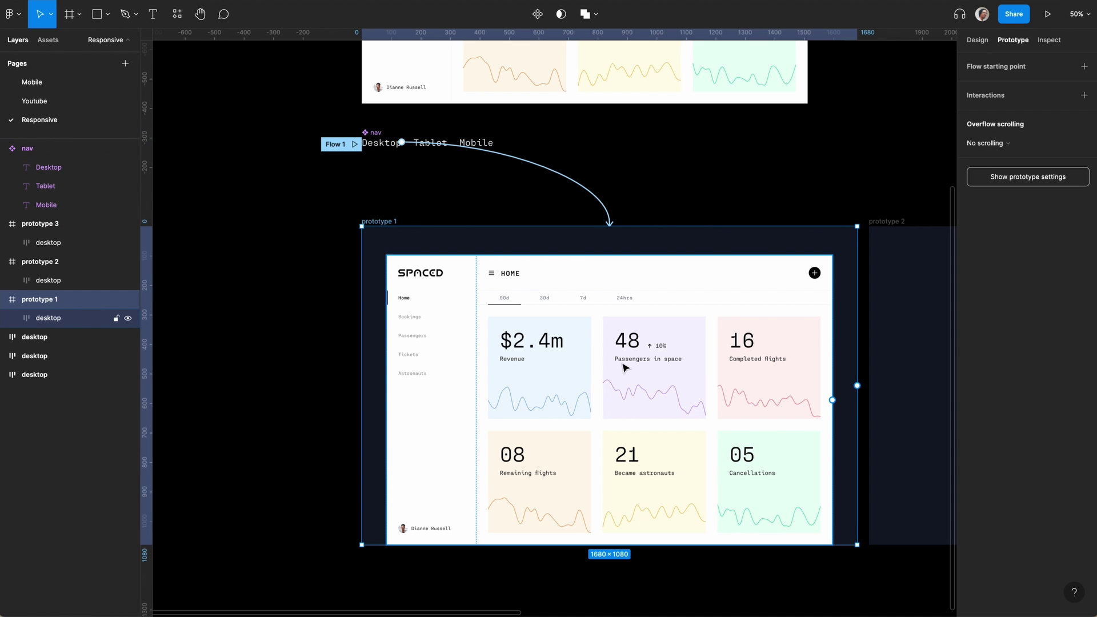
key(ctrl+v)
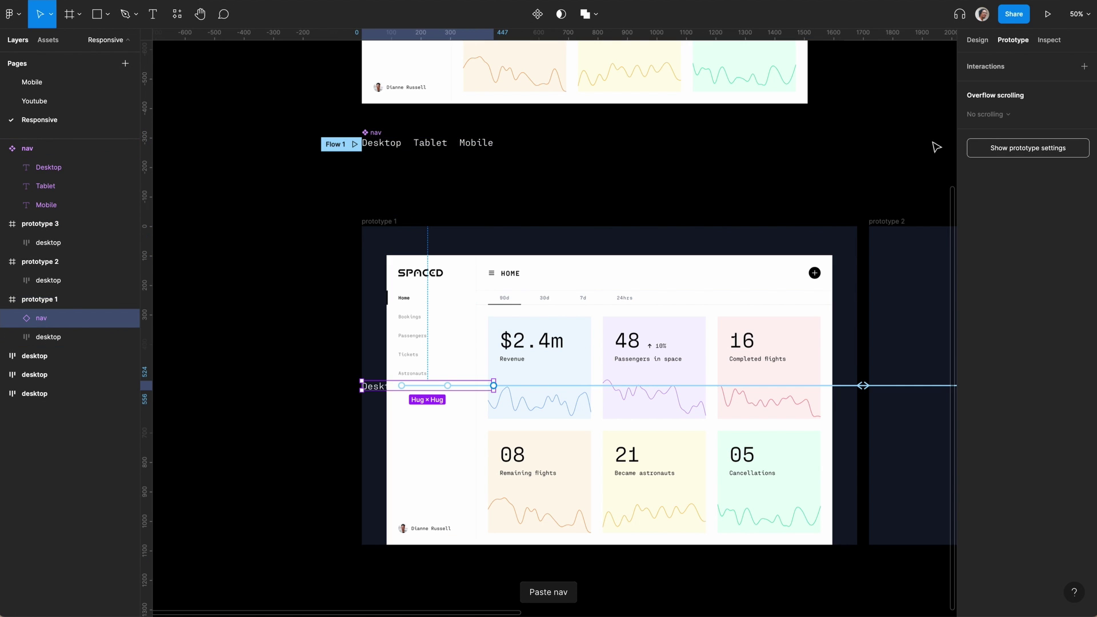
click(976, 39)
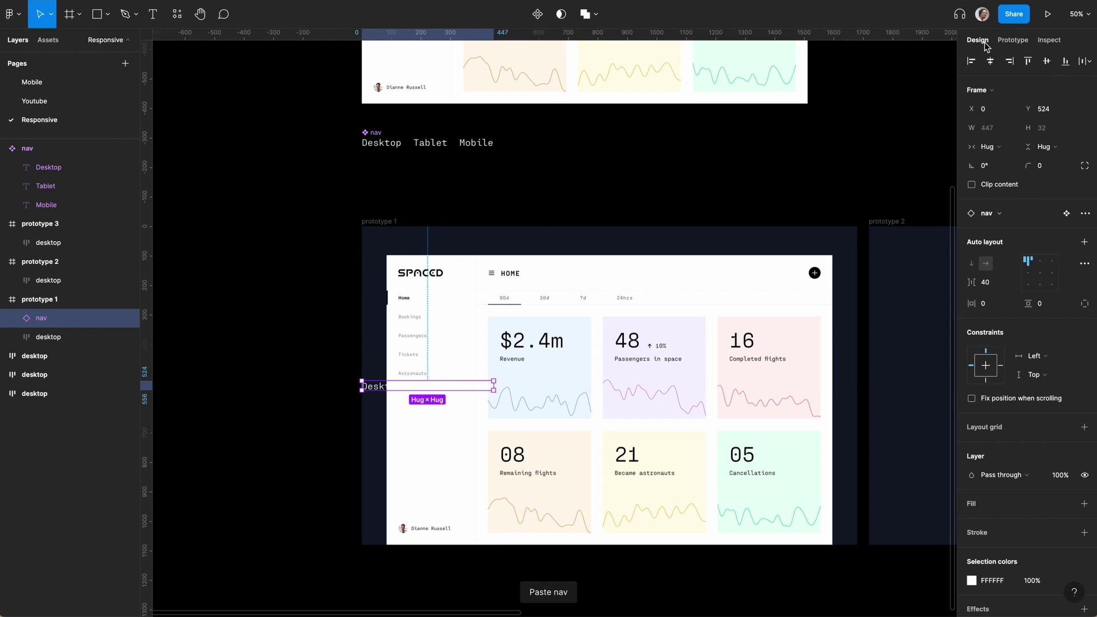
click(992, 63)
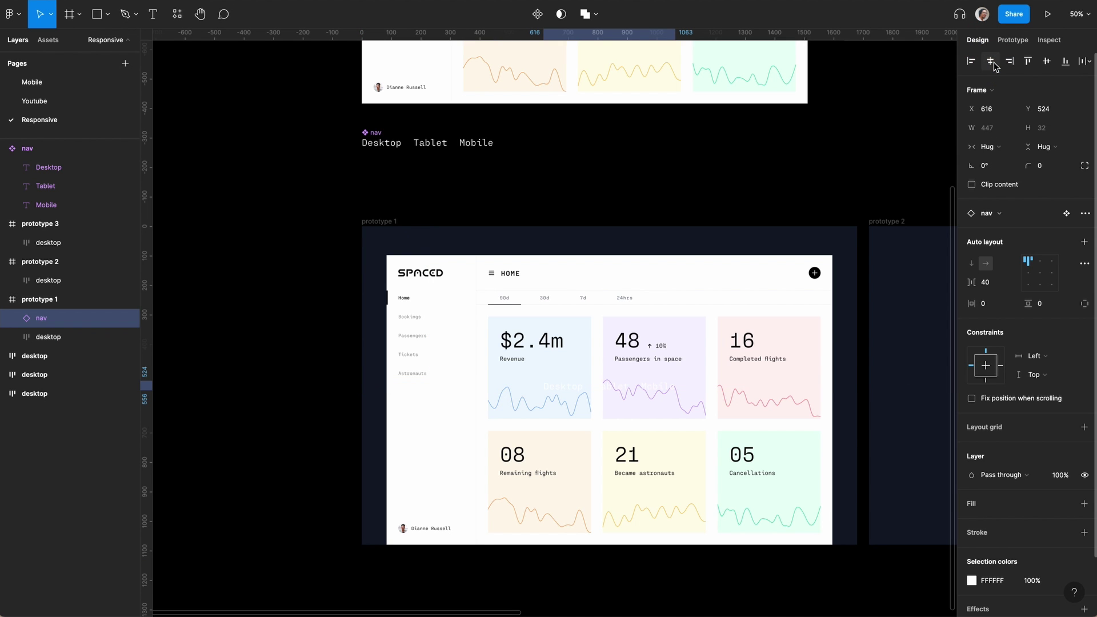
click(1028, 61)
click(1049, 112)
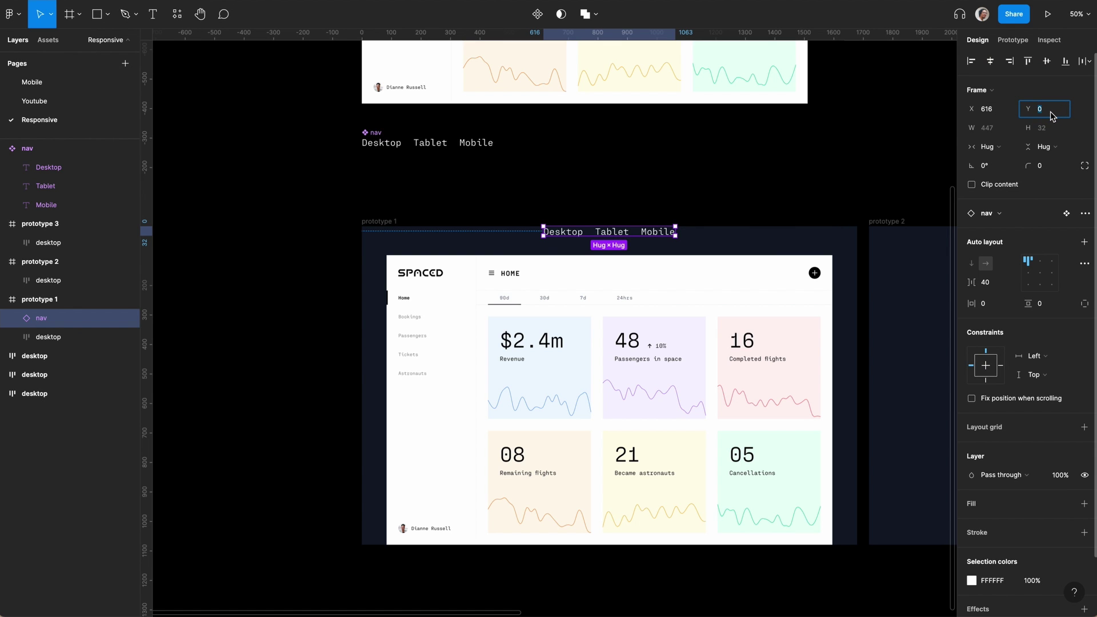
key(Return)
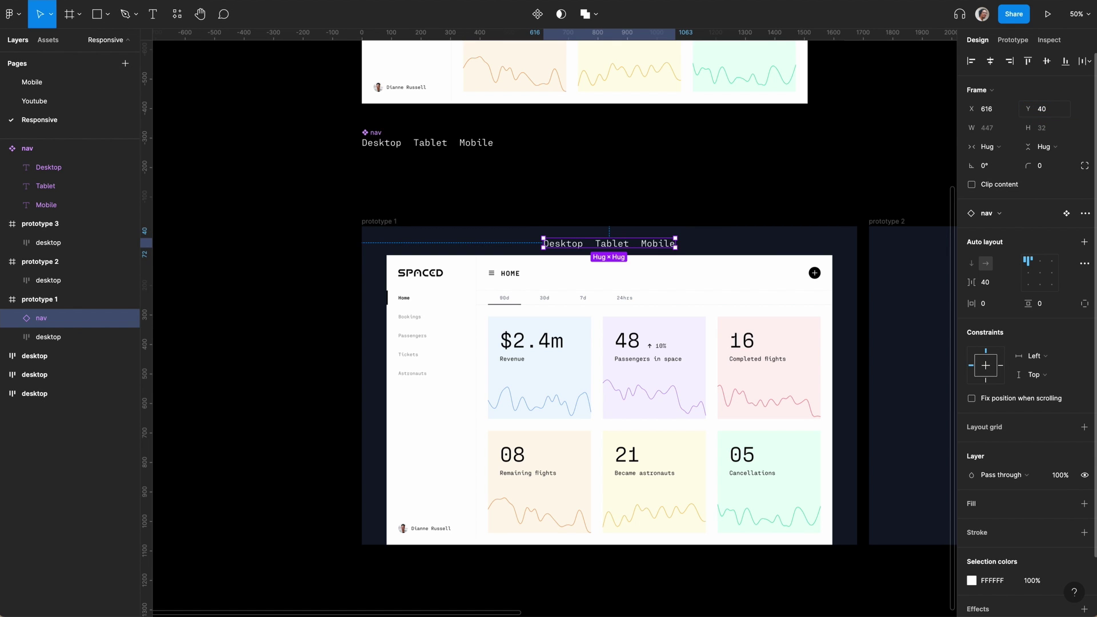
click(714, 166)
Step: Inspect prototype 1's nav instance and the main nav component's Desktop, Tablet and Mobile labels
scroll(714, 170, right, 1)
scroll(714, 170, down, 1)
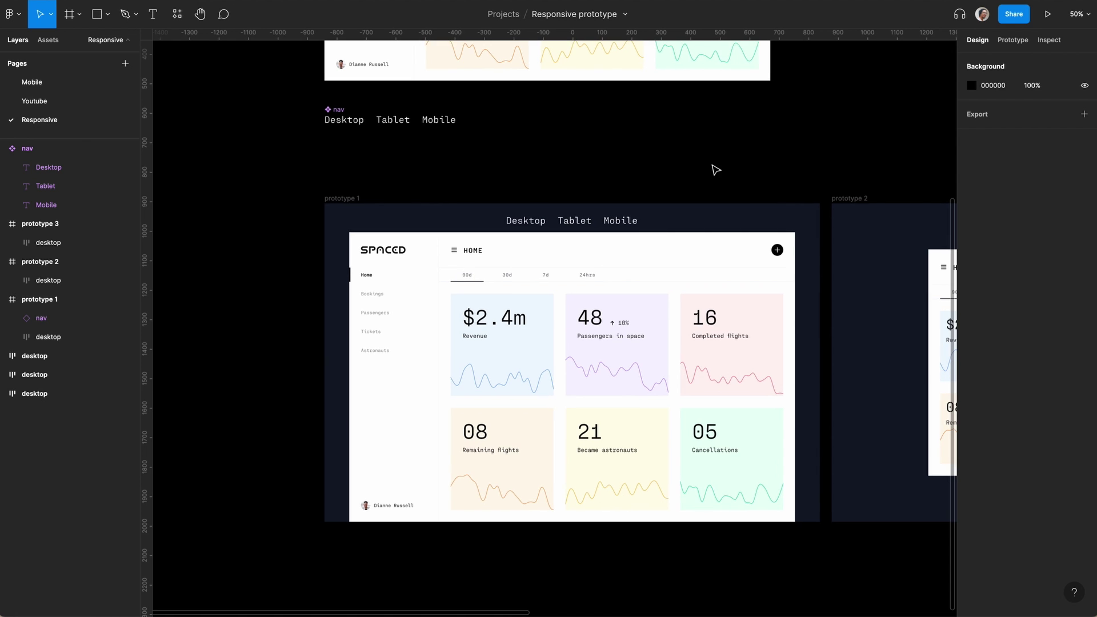
click(567, 232)
click(354, 117)
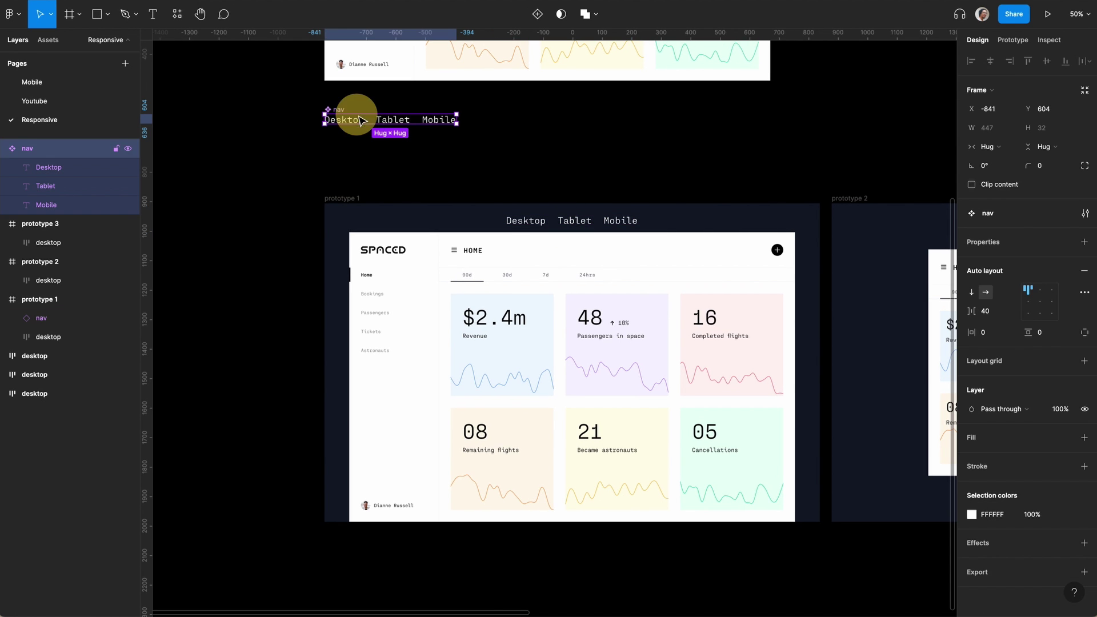
key(Return)
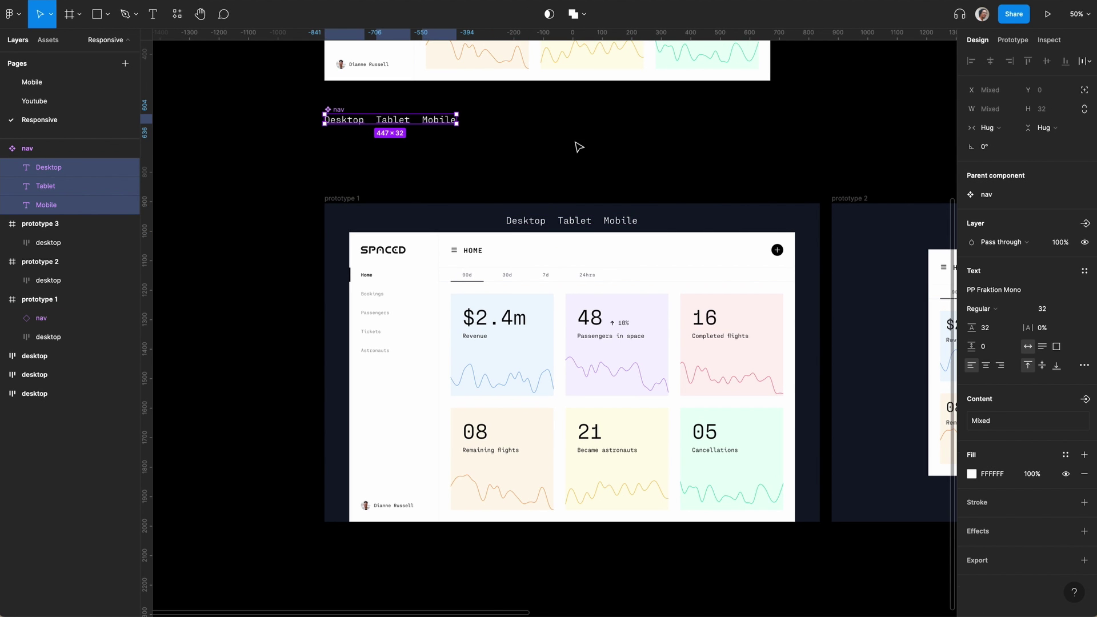
click(596, 150)
Step: Put the nav at the top of prototype 2, centred, with Y set to 40
scroll(596, 150, right, 8)
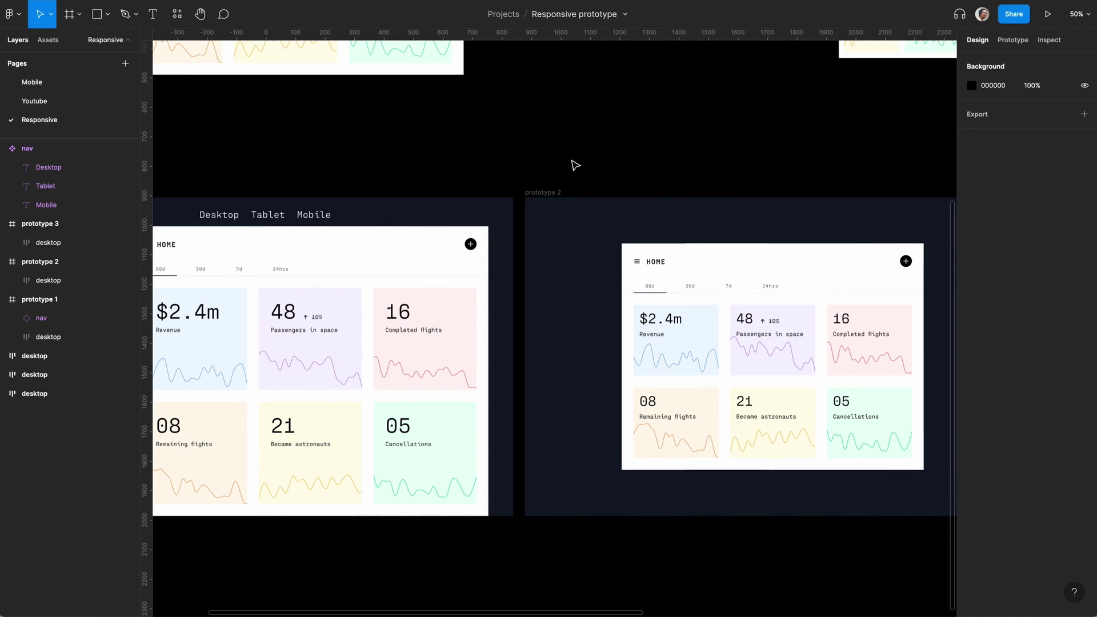
click(553, 192)
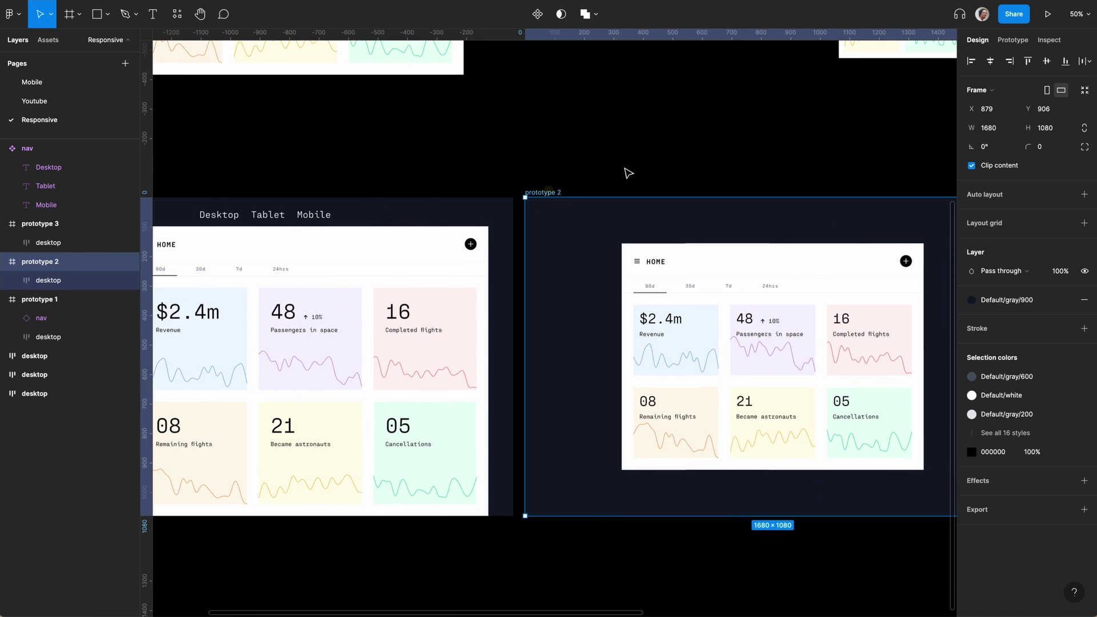
scroll(626, 173, right, 3)
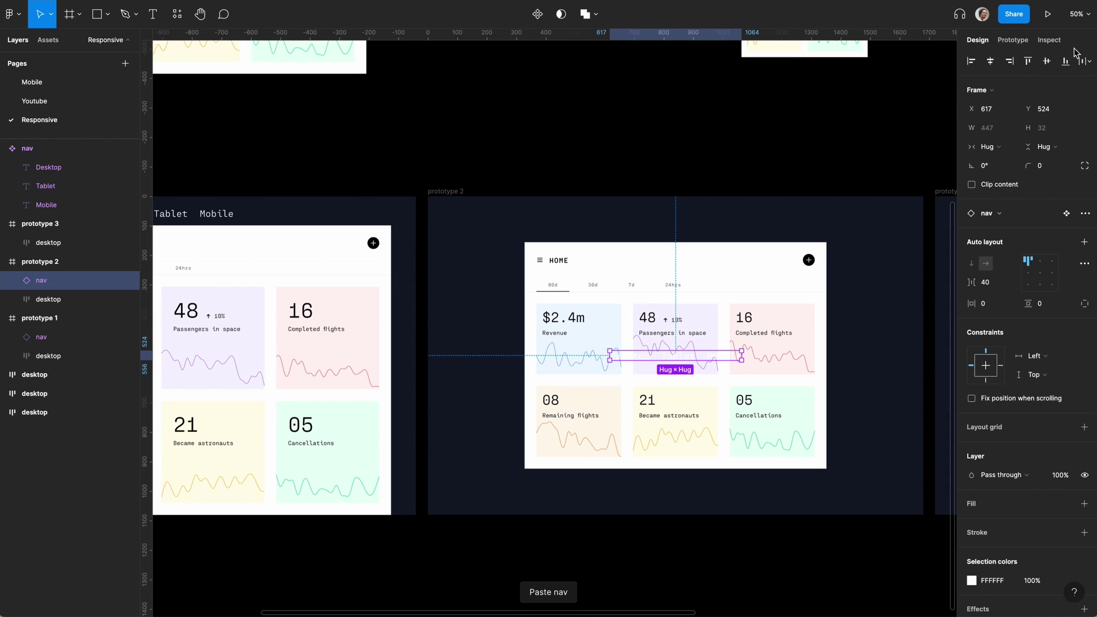
click(1033, 66)
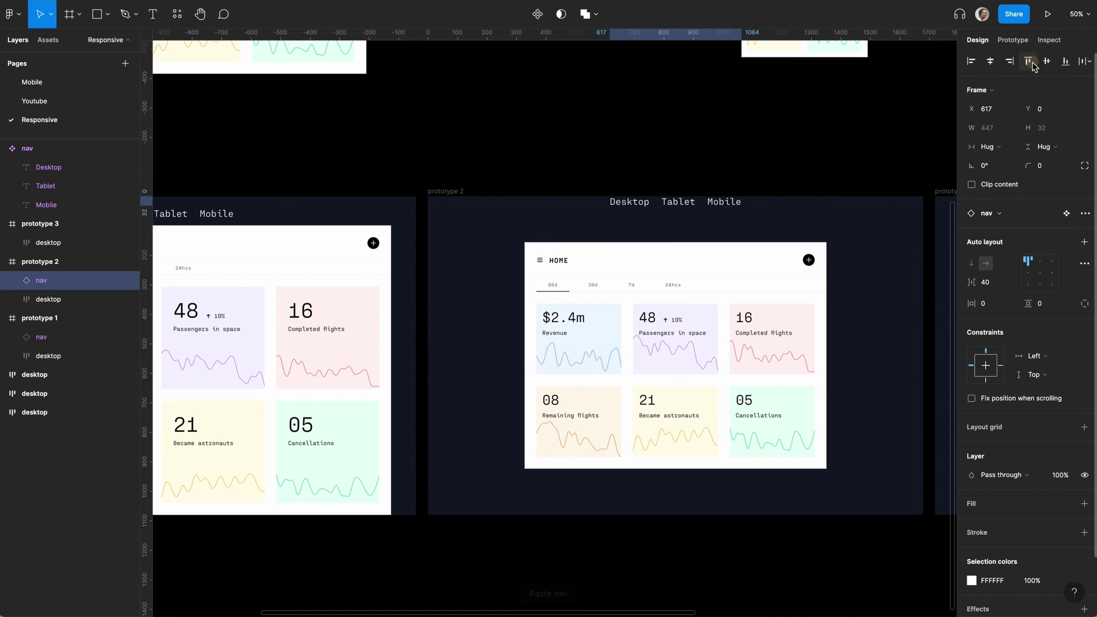
click(1049, 114)
text(40)
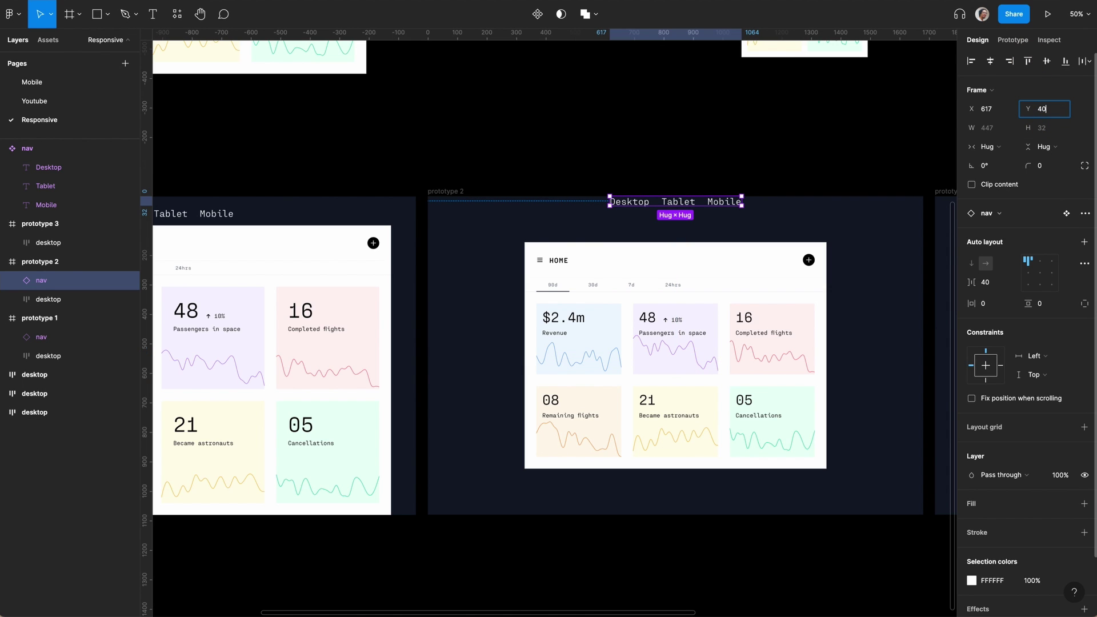
key(Return)
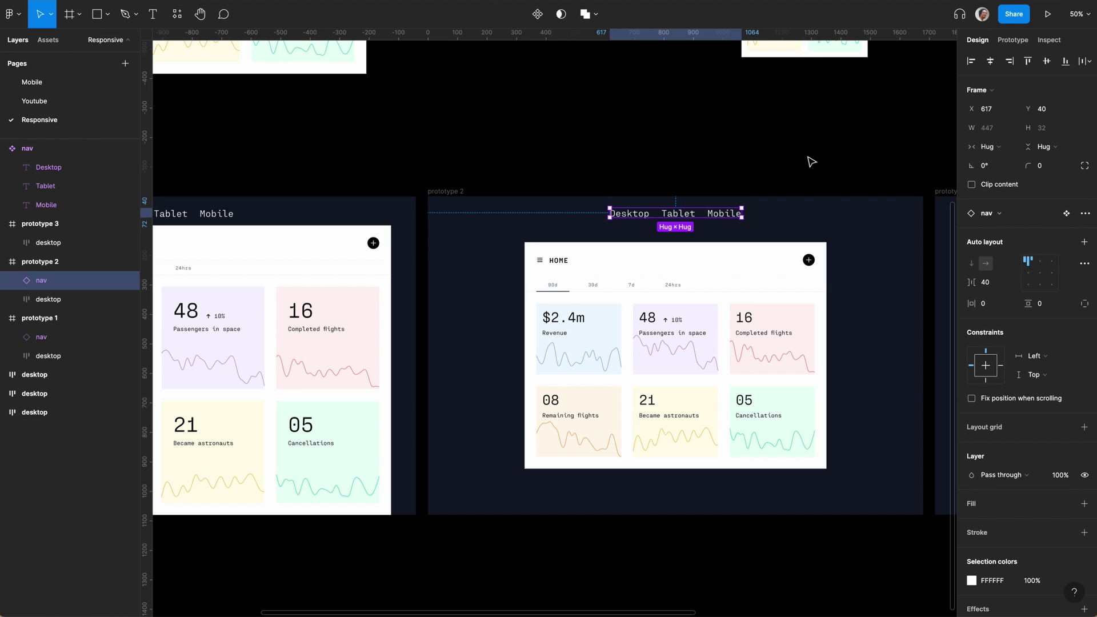
Step: Paste another nav instance into the prototype 3 frame
scroll(702, 174, right, 5)
click(615, 193)
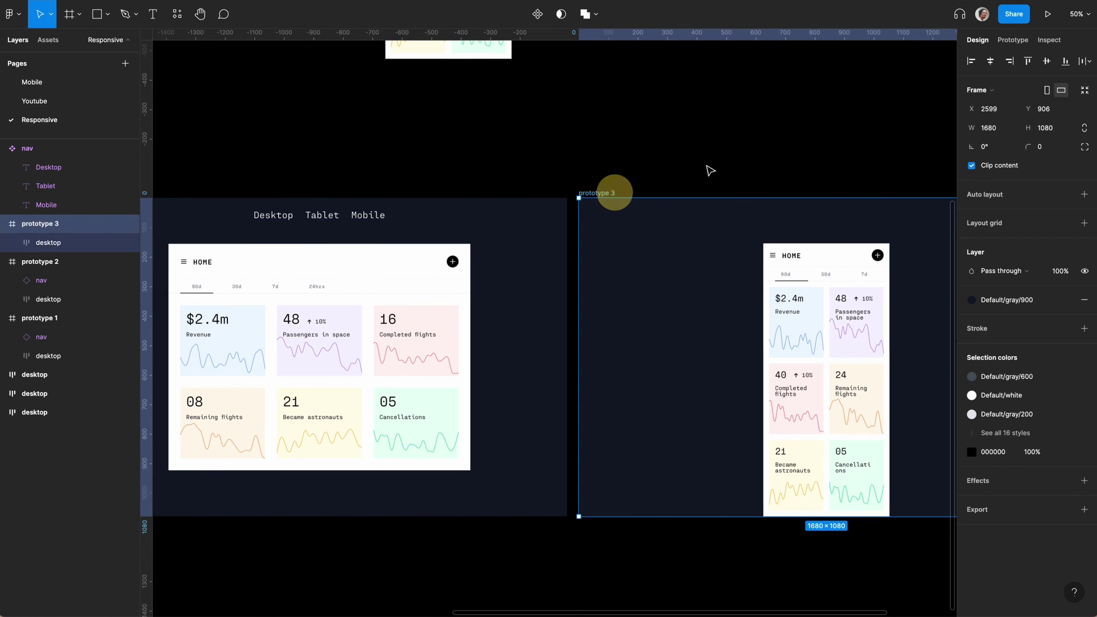
key(ctrl+v)
click(699, 168)
scroll(702, 171, left, 4)
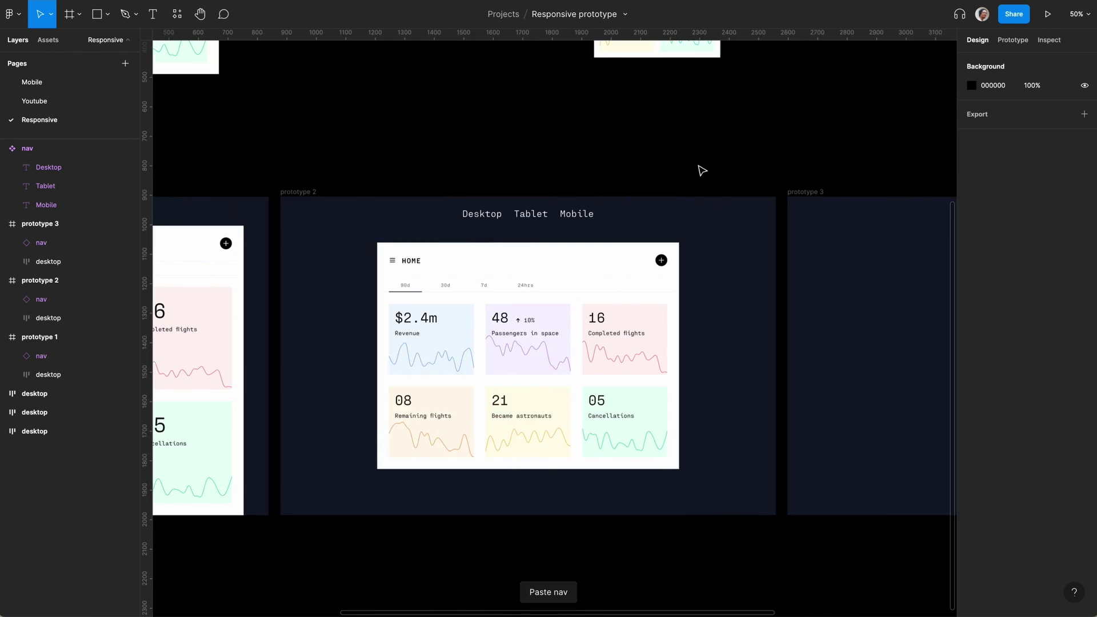
scroll(702, 171, left, 8)
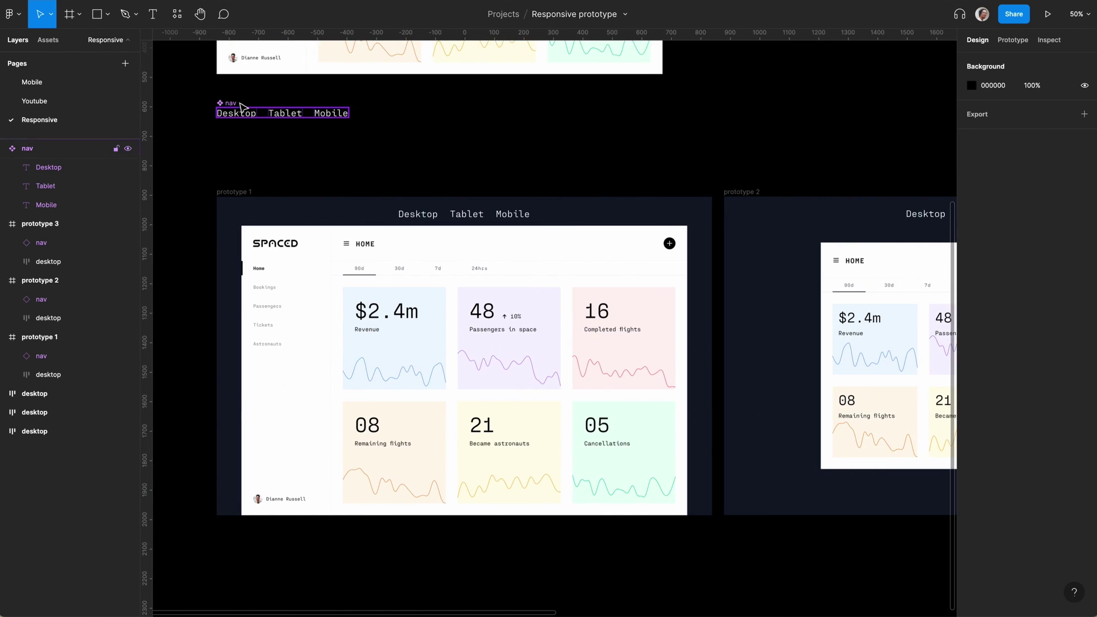
Step: Give the Desktop, Tablet and Mobile labels font size 24 and line height 24
drag(240, 105, 444, 135)
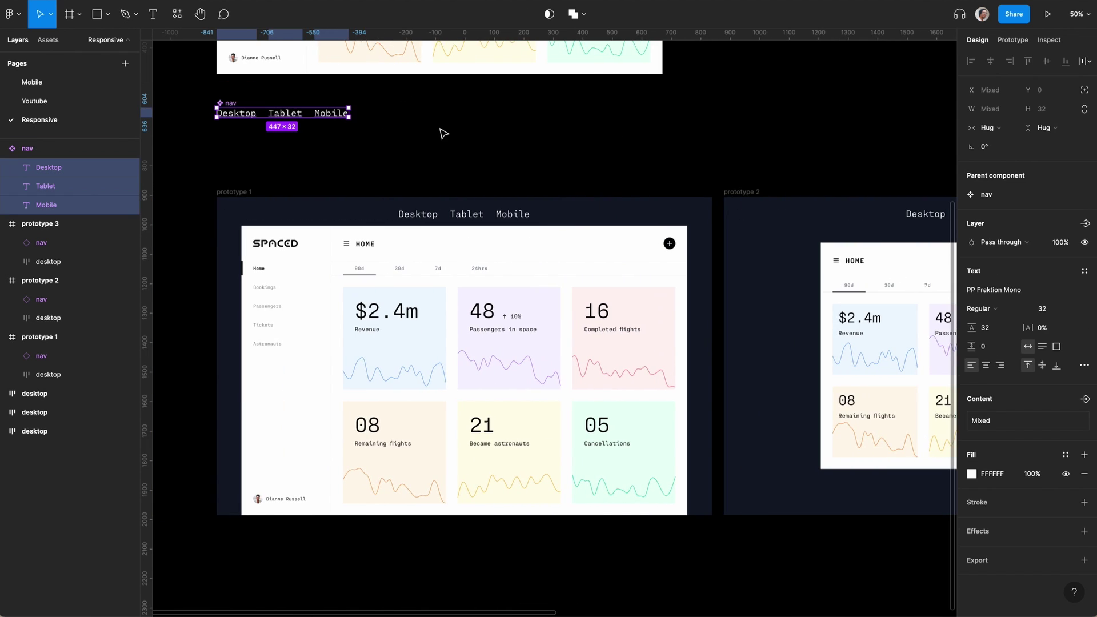
click(1051, 310)
text(24)
key(Tab)
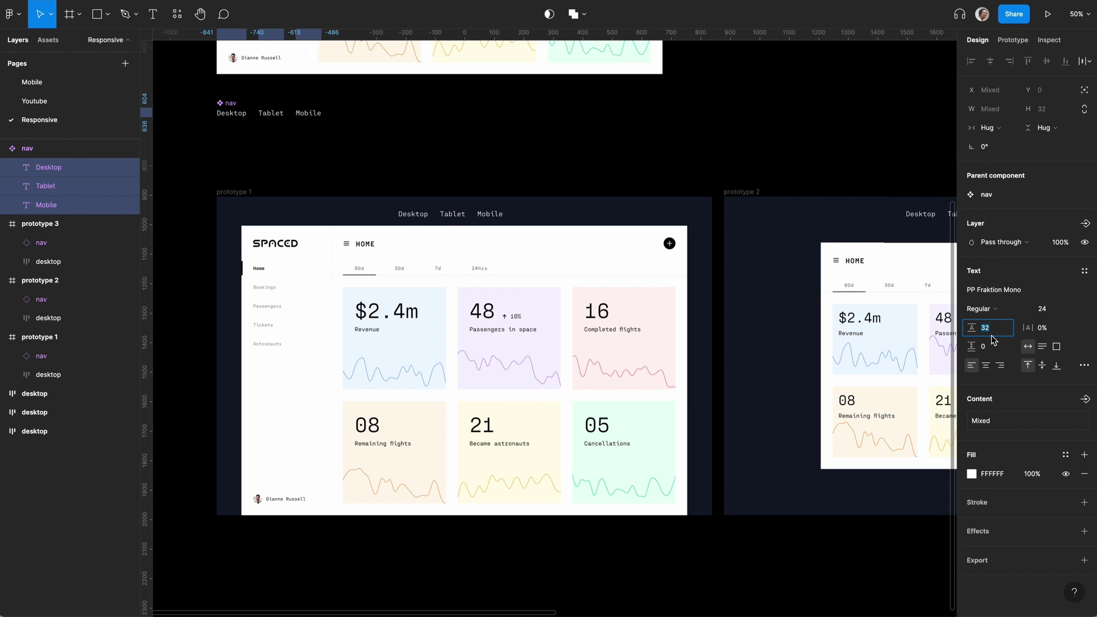
text(24)
key(Return)
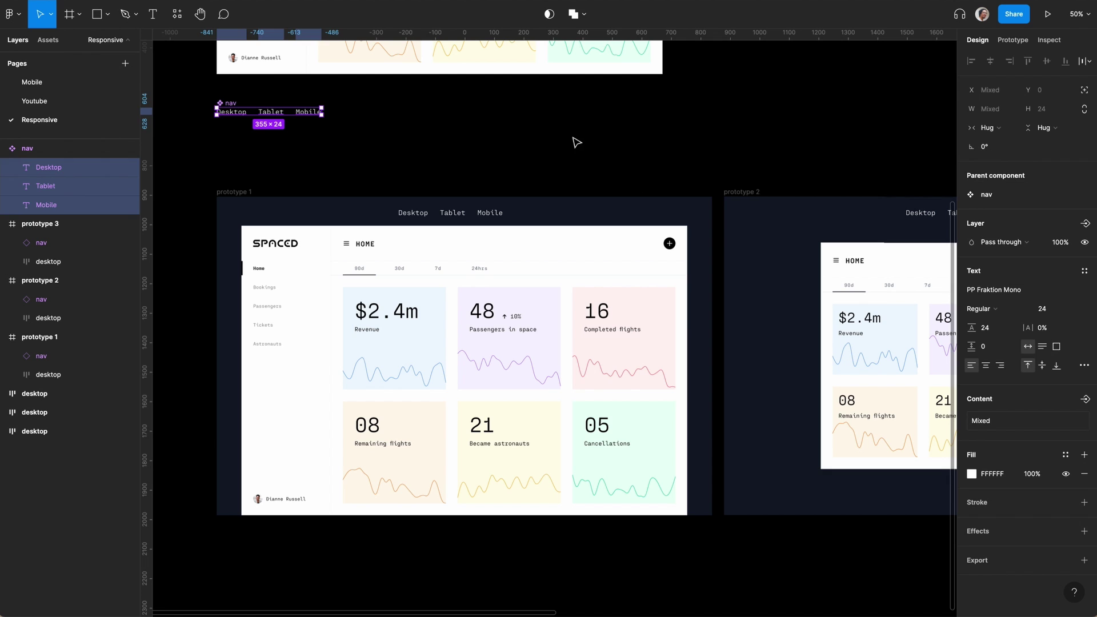
Step: Start presenting the prototype from the prototype 1 frame
click(571, 137)
click(224, 192)
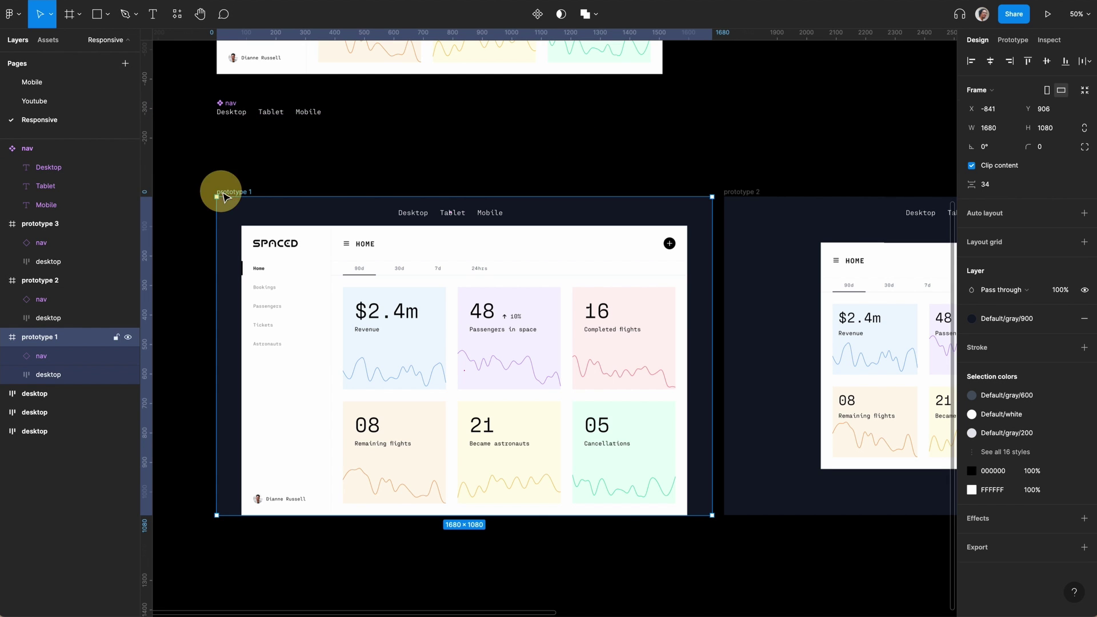
click(1048, 16)
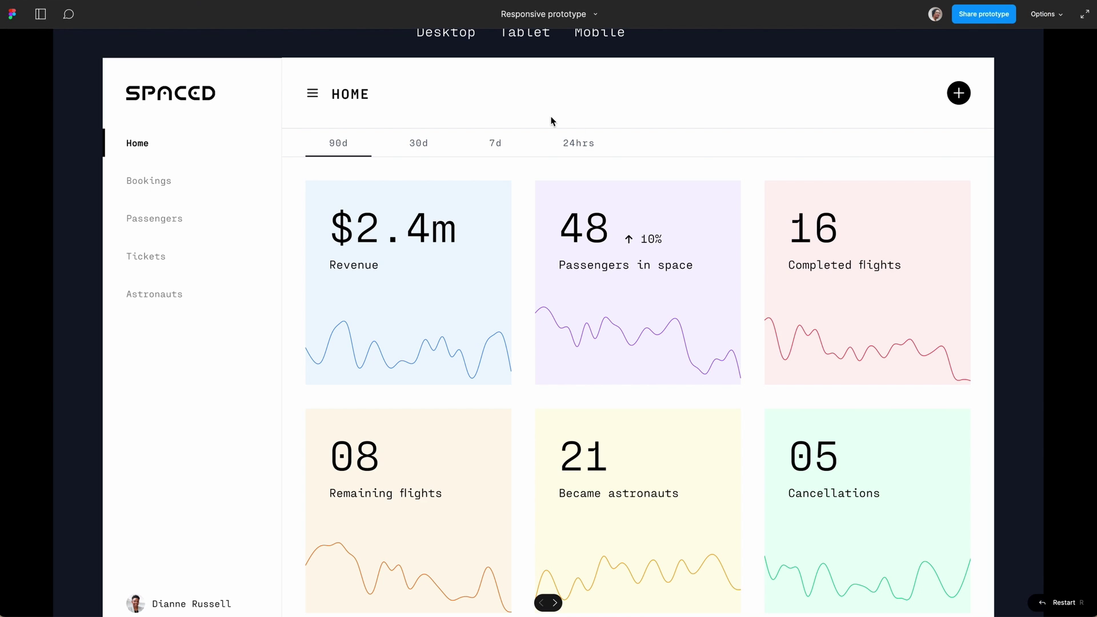
Step: Test the smart-animate transitions by switching among Tablet, Desktop and Mobile layouts
click(537, 37)
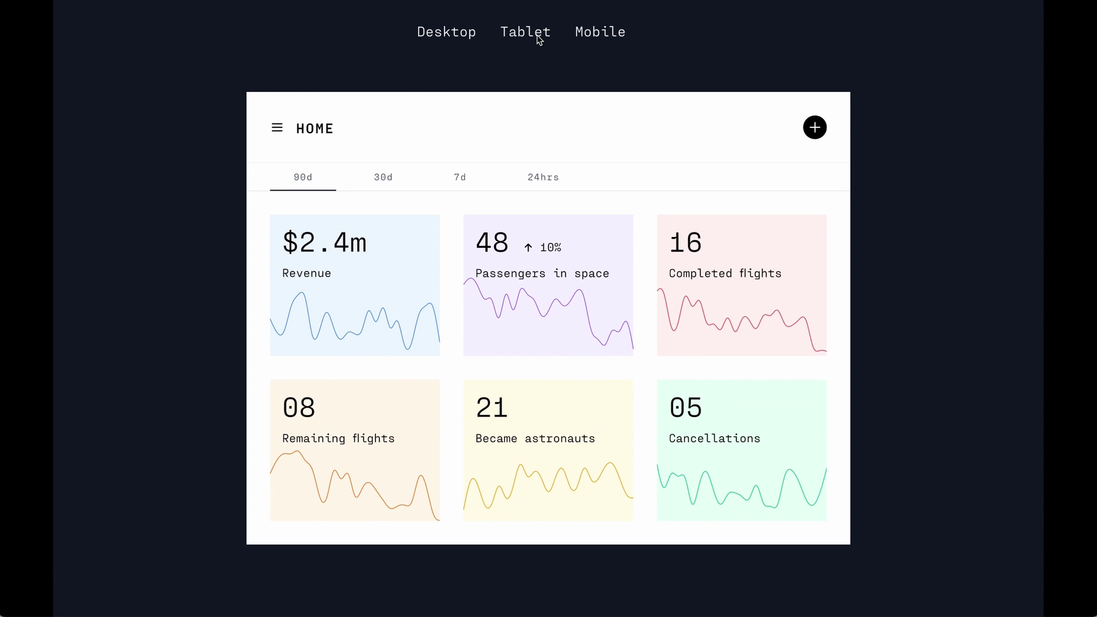
click(470, 39)
click(523, 38)
click(584, 33)
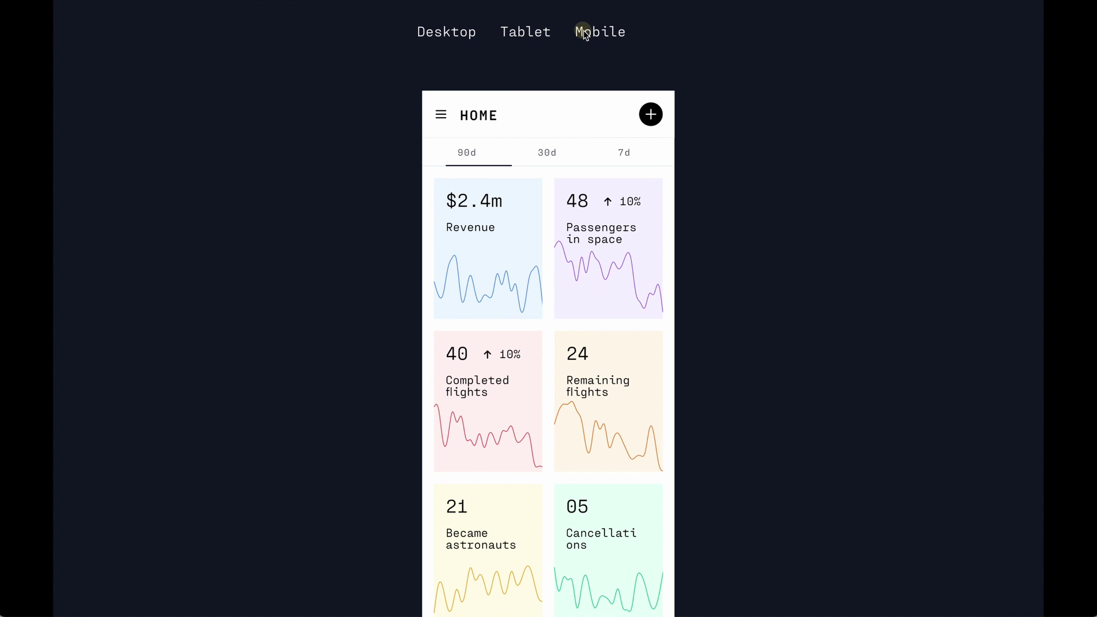
click(527, 34)
click(463, 34)
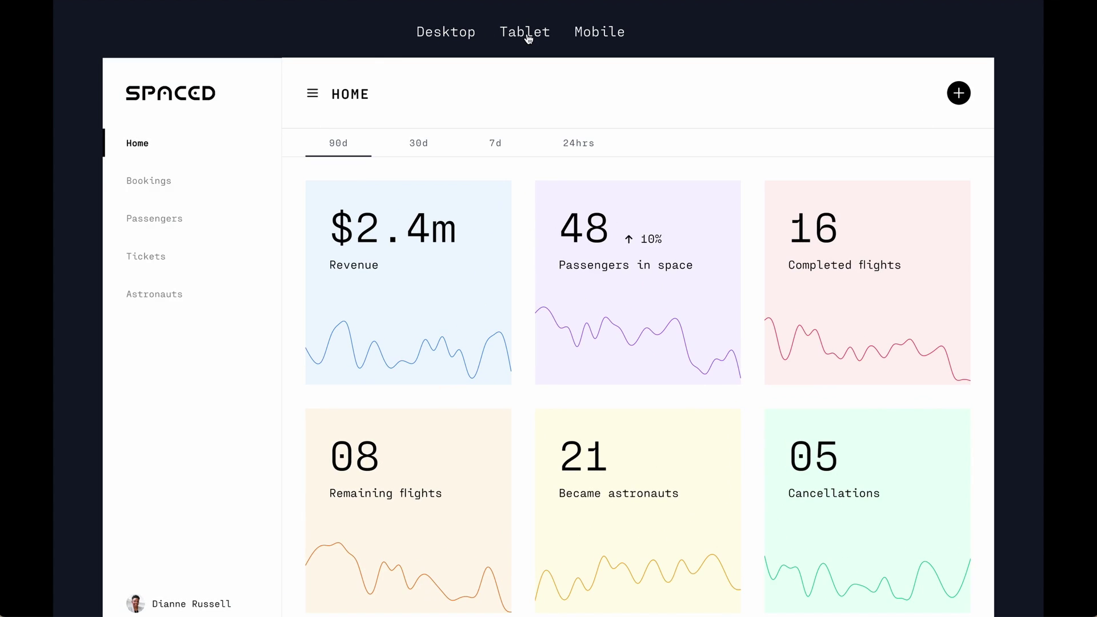
click(509, 32)
click(602, 36)
Step: Keep cycling Tablet, Mobile and Desktop layouts, finishing on the Mobile dashboard
click(537, 33)
click(595, 35)
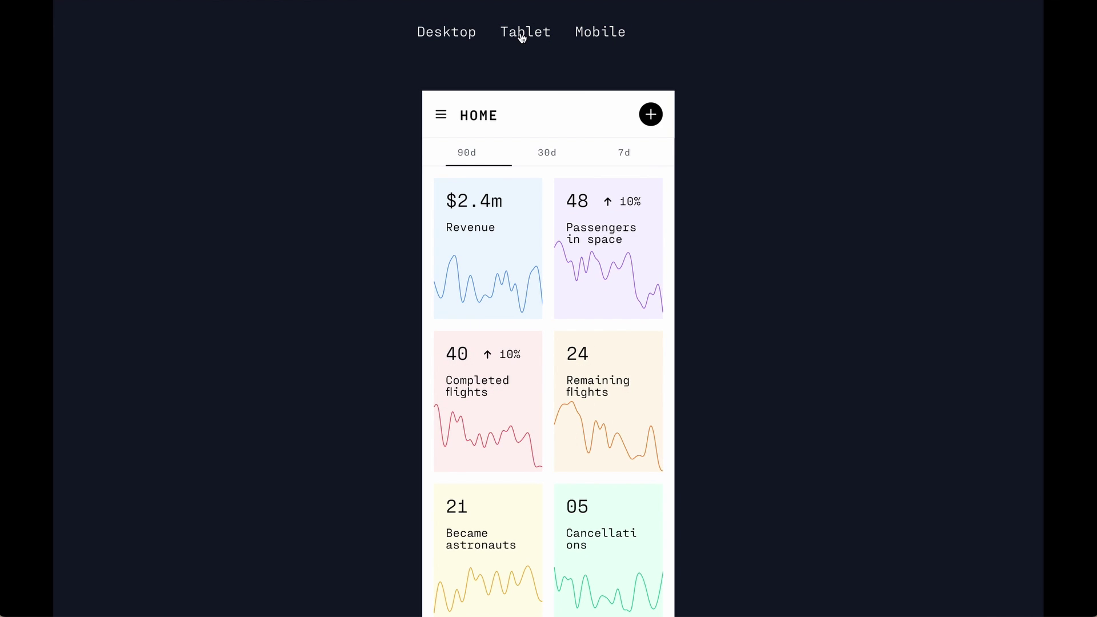
click(517, 35)
click(449, 32)
click(514, 33)
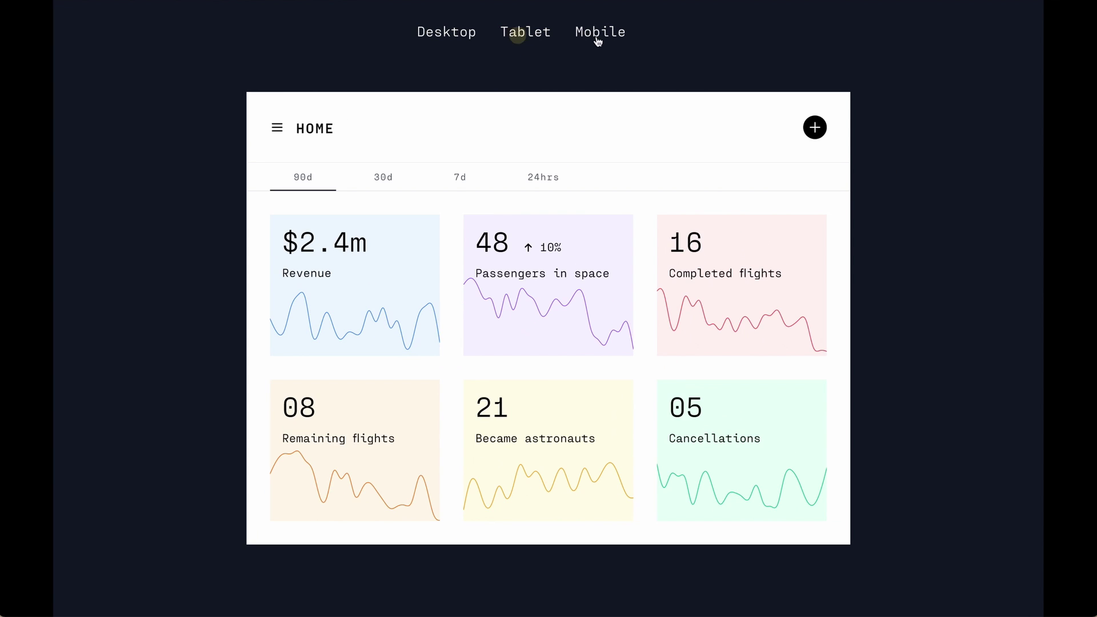
click(604, 35)
click(525, 36)
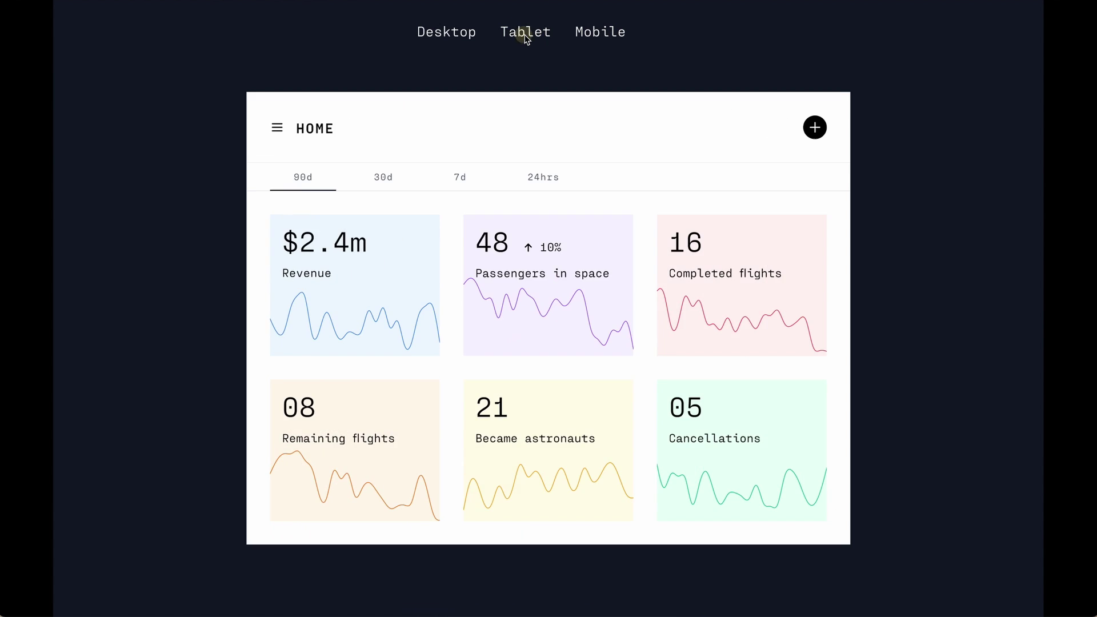
click(446, 33)
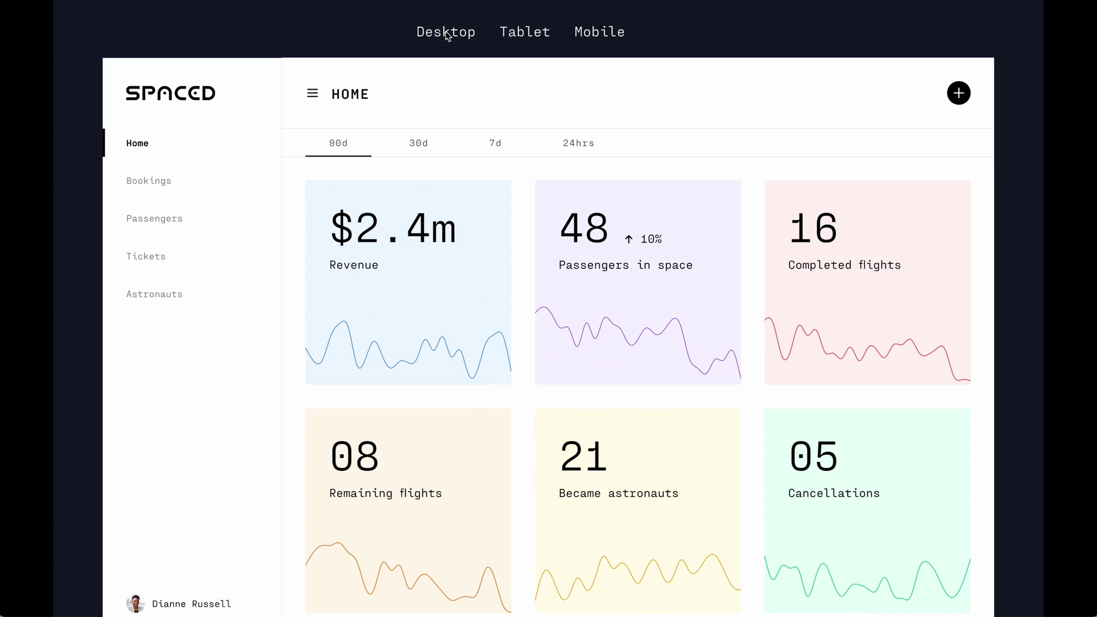
click(521, 35)
click(603, 35)
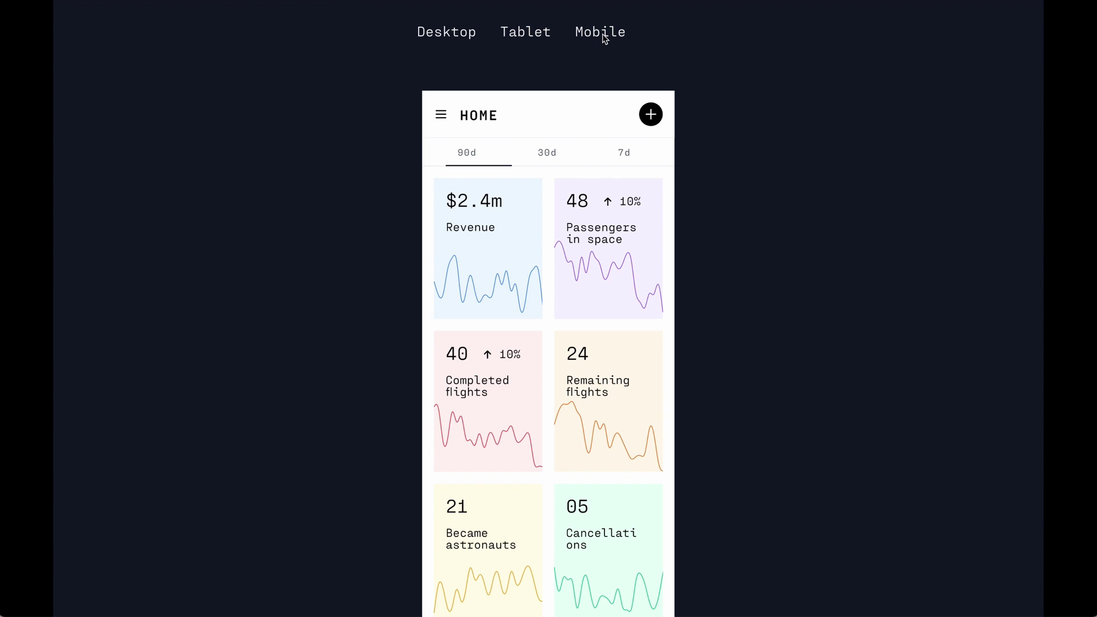